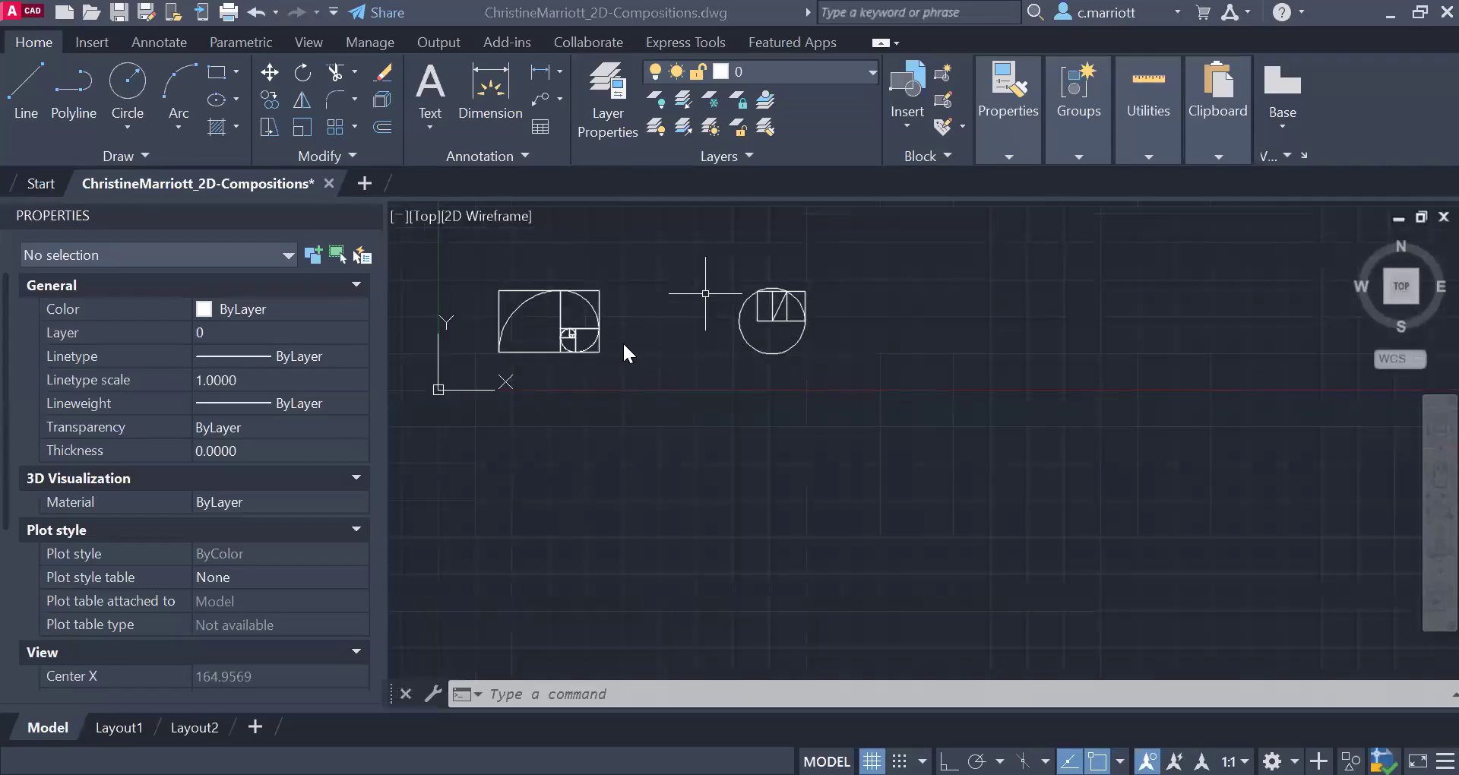
- Save the golden-spiral and circle drawing, then pan to empty space beside the compositions
{"action": "scroll", "coordinate": [540, 331], "scroll_direction": "up", "scroll_amount": 4}
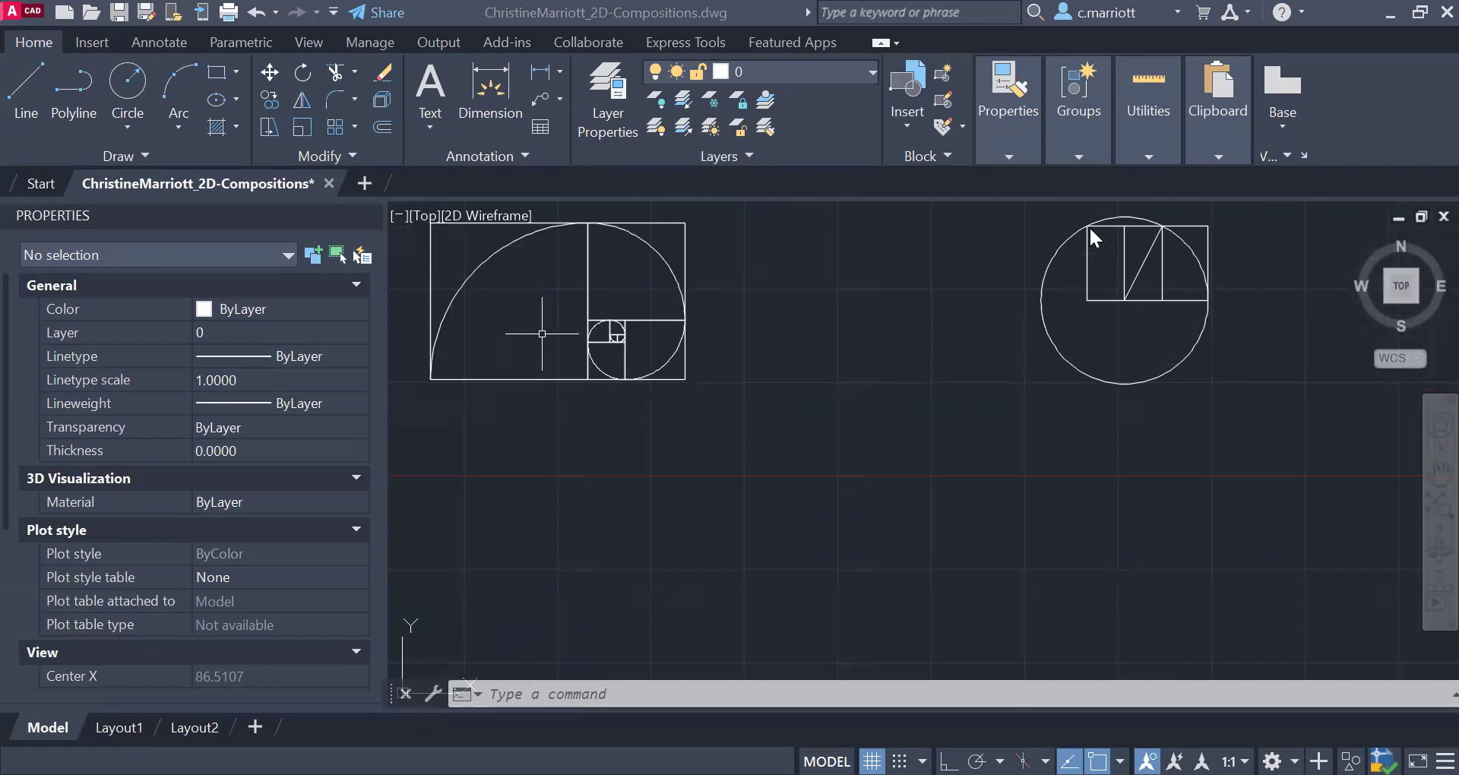
{"action": "scroll", "coordinate": [1178, 323], "scroll_direction": "down", "scroll_amount": 4}
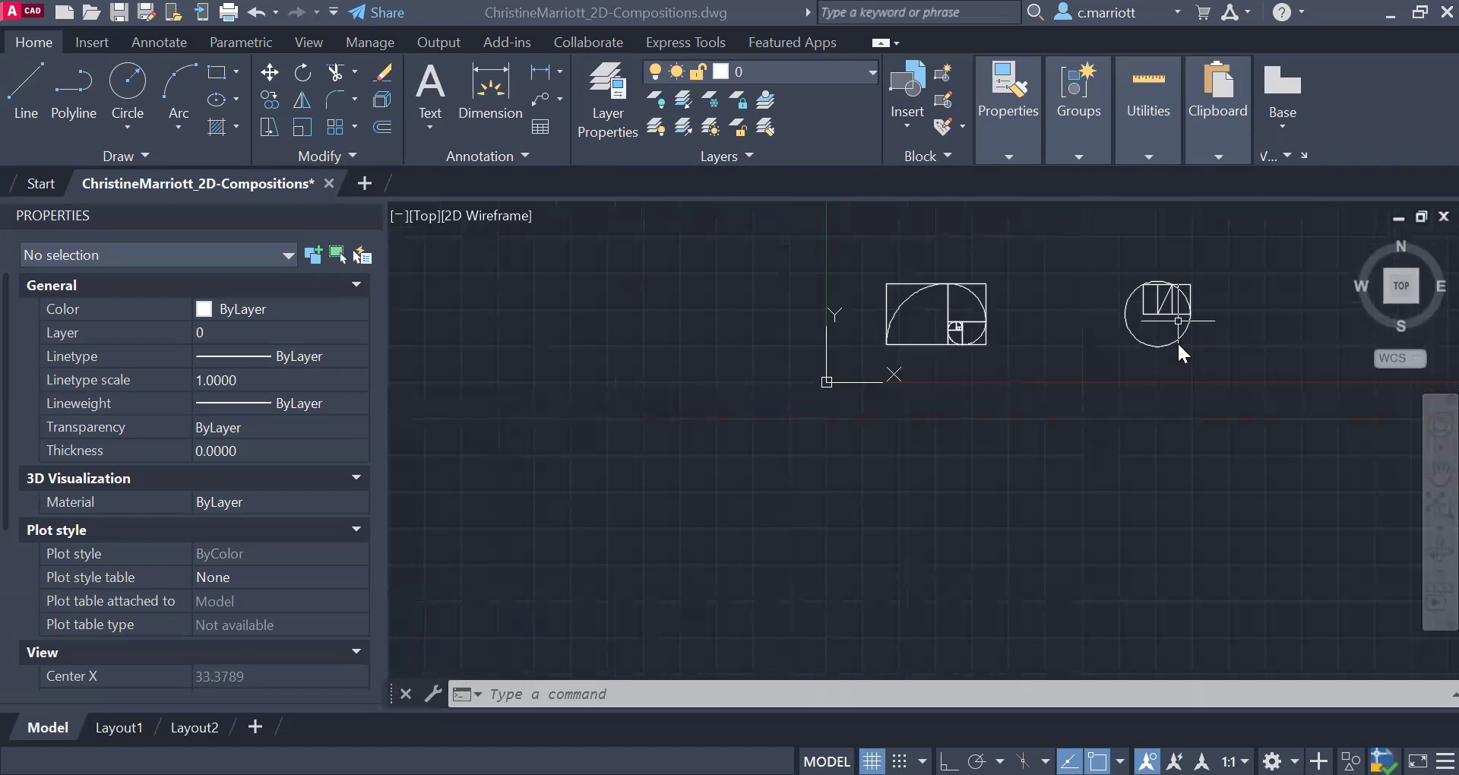
{"action": "key", "text": "ctrl+s"}
{"action": "key", "text": "Escape"}
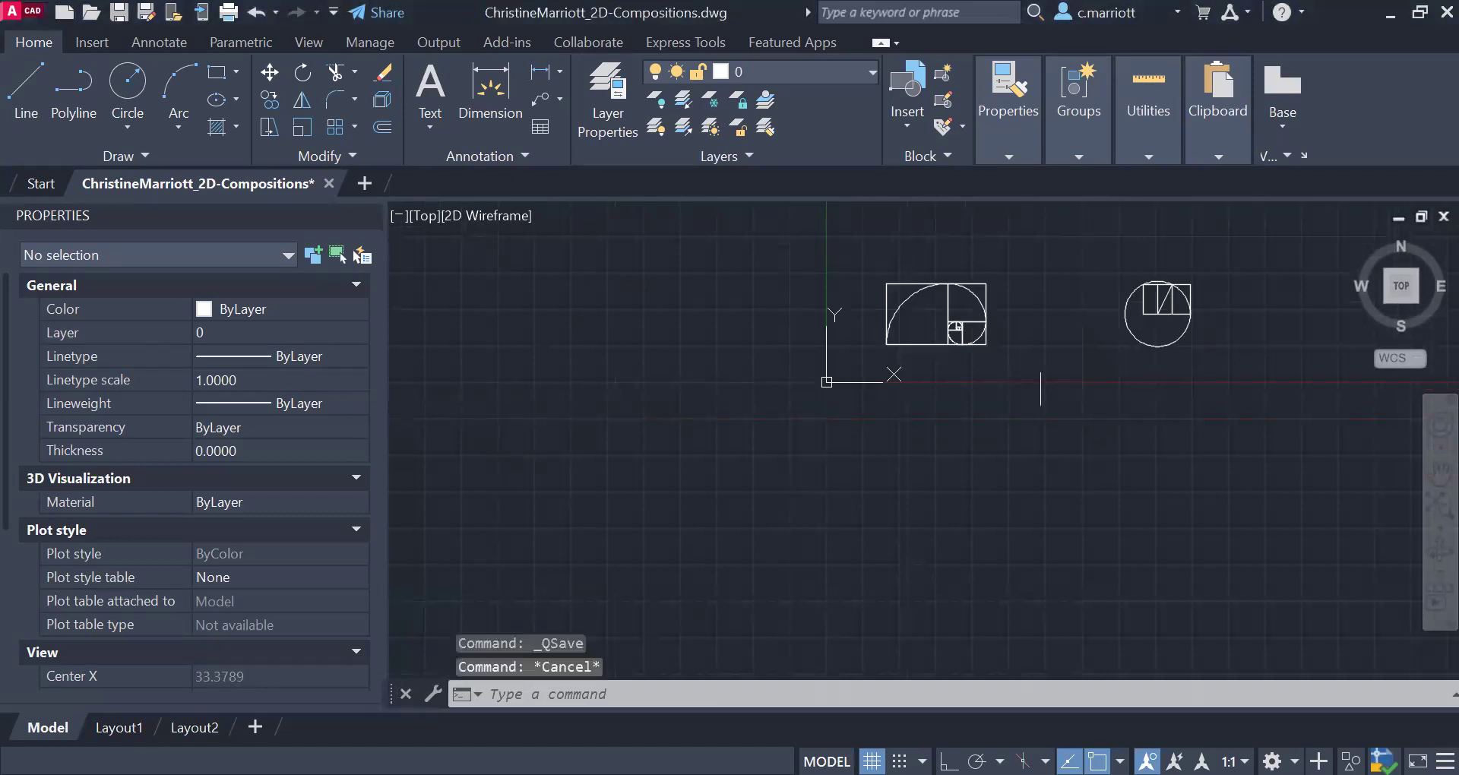
{"action": "key", "text": "Escape"}
{"action": "mouse_move", "coordinate": [1270, 290]}
{"action": "middle_mouse_down"}
{"action": "mouse_move", "coordinate": [791, 391]}
{"action": "mouse_move", "coordinate": [813, 373]}
{"action": "mouse_move", "coordinate": [827, 382]}
{"action": "middle_mouse_up"}
- Draw a circle of radius 1 in the empty space and frame it lower left
{"action": "scroll", "coordinate": [878, 400], "scroll_direction": "up", "scroll_amount": 4}
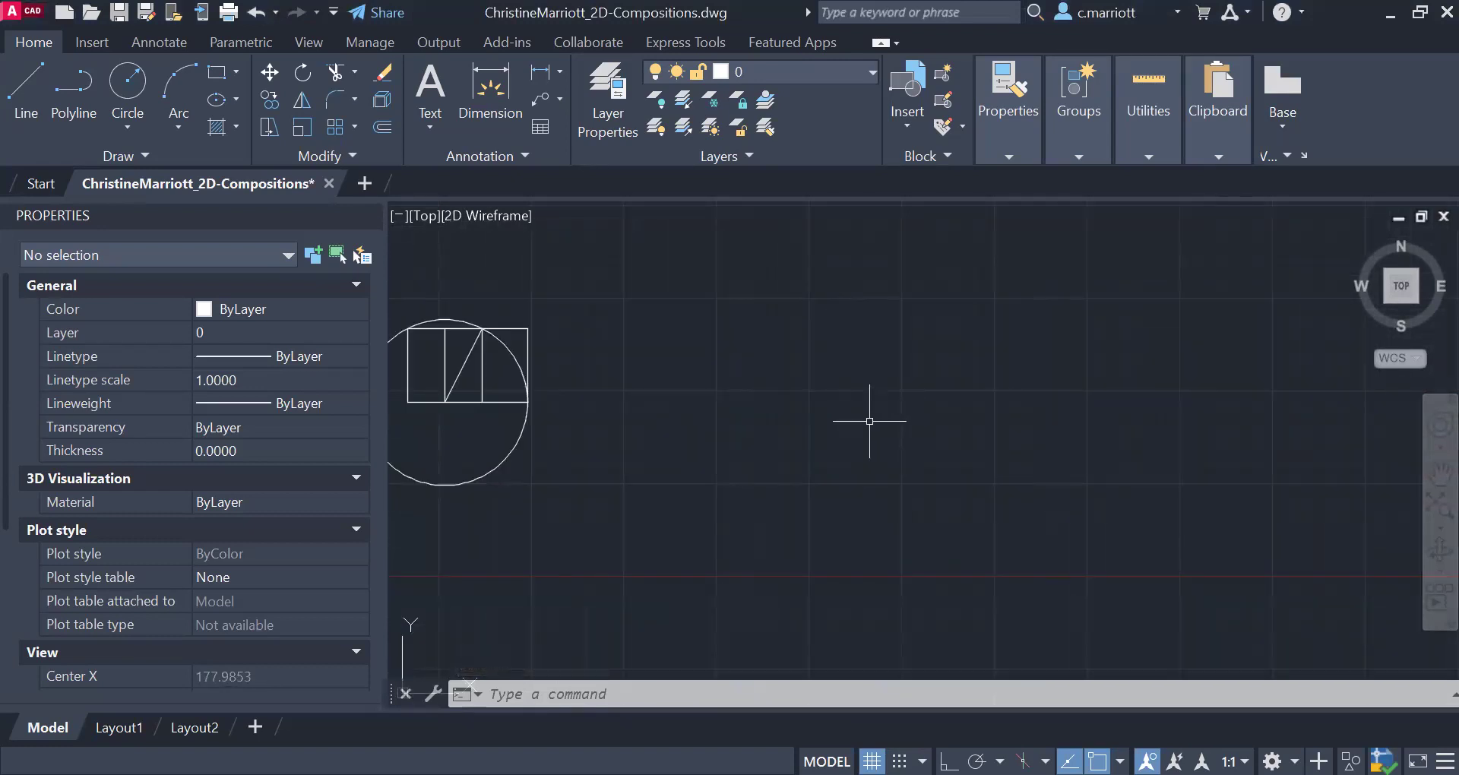
{"action": "left_click", "coordinate": [121, 83]}
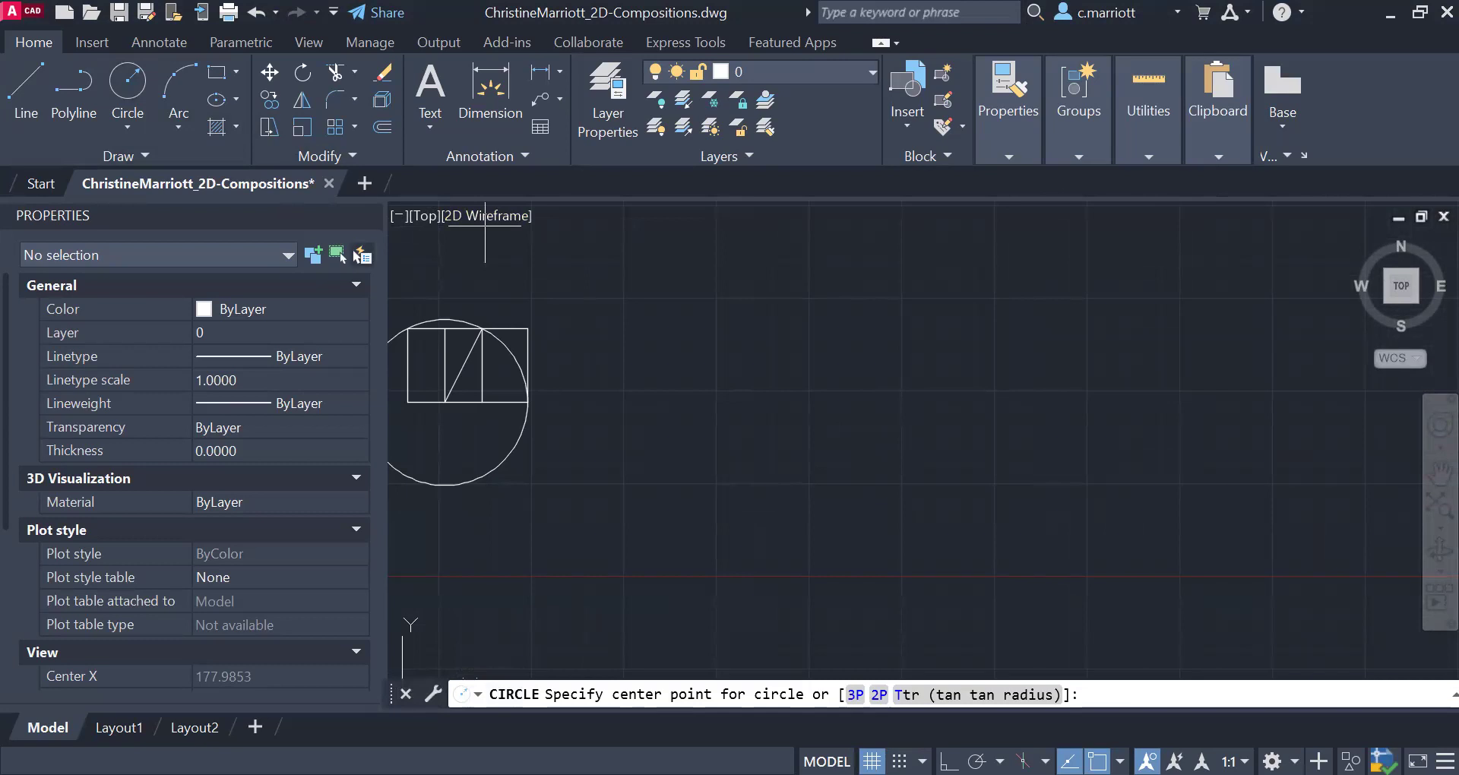
{"action": "left_click", "coordinate": [868, 423]}
{"action": "type", "text": "1"}
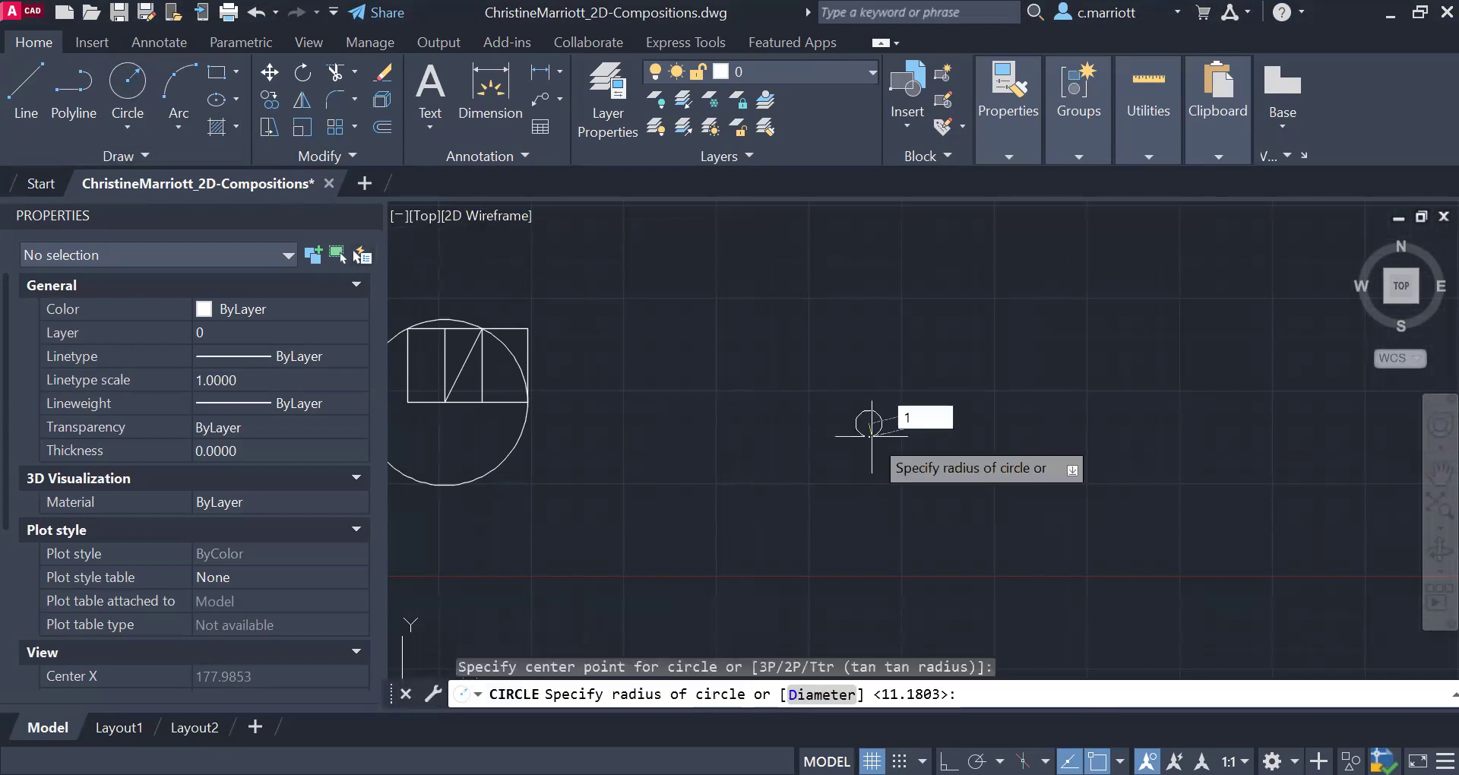
{"action": "key", "text": "Return"}
{"action": "scroll", "coordinate": [866, 418], "scroll_direction": "up", "scroll_amount": 3}
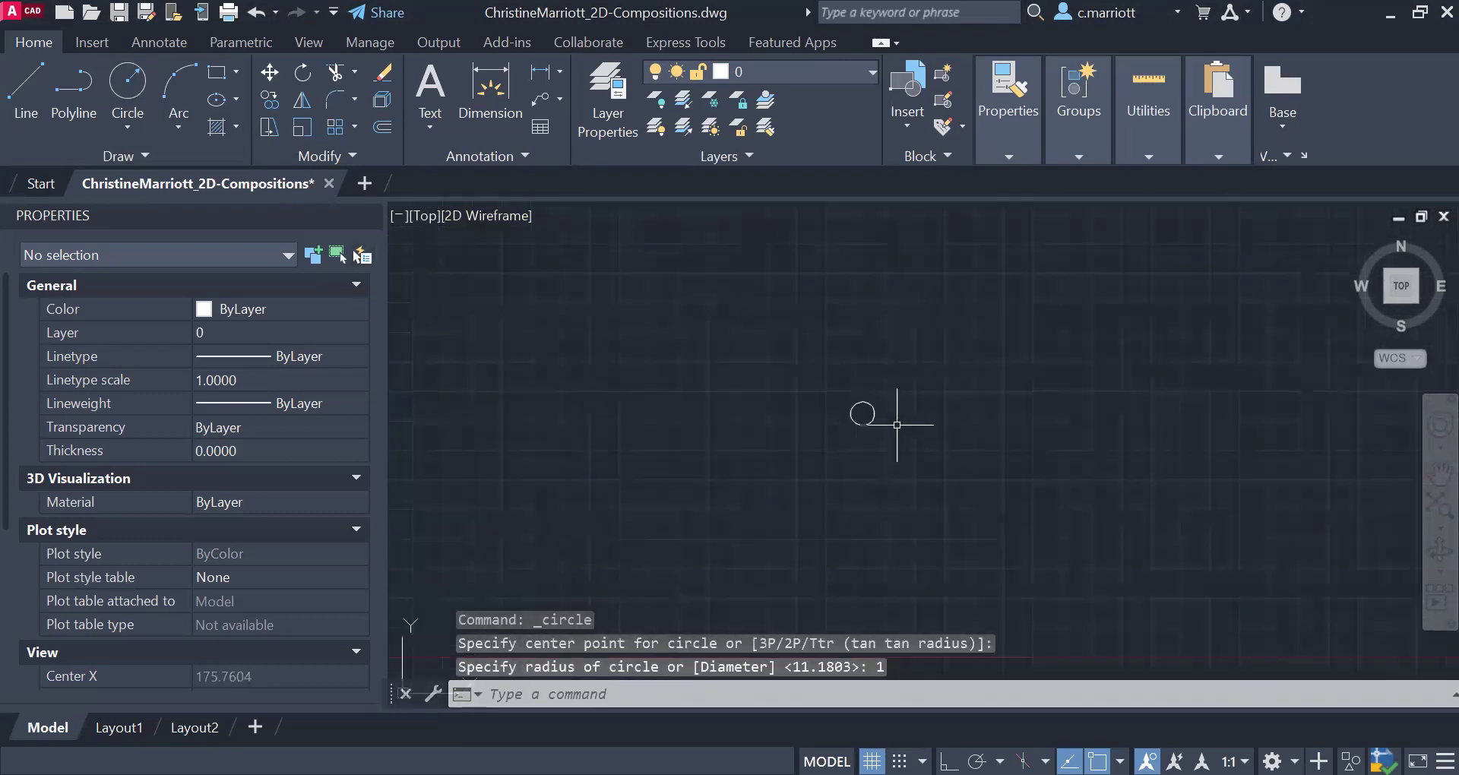
{"action": "scroll", "coordinate": [901, 420], "scroll_direction": "up", "scroll_amount": 1}
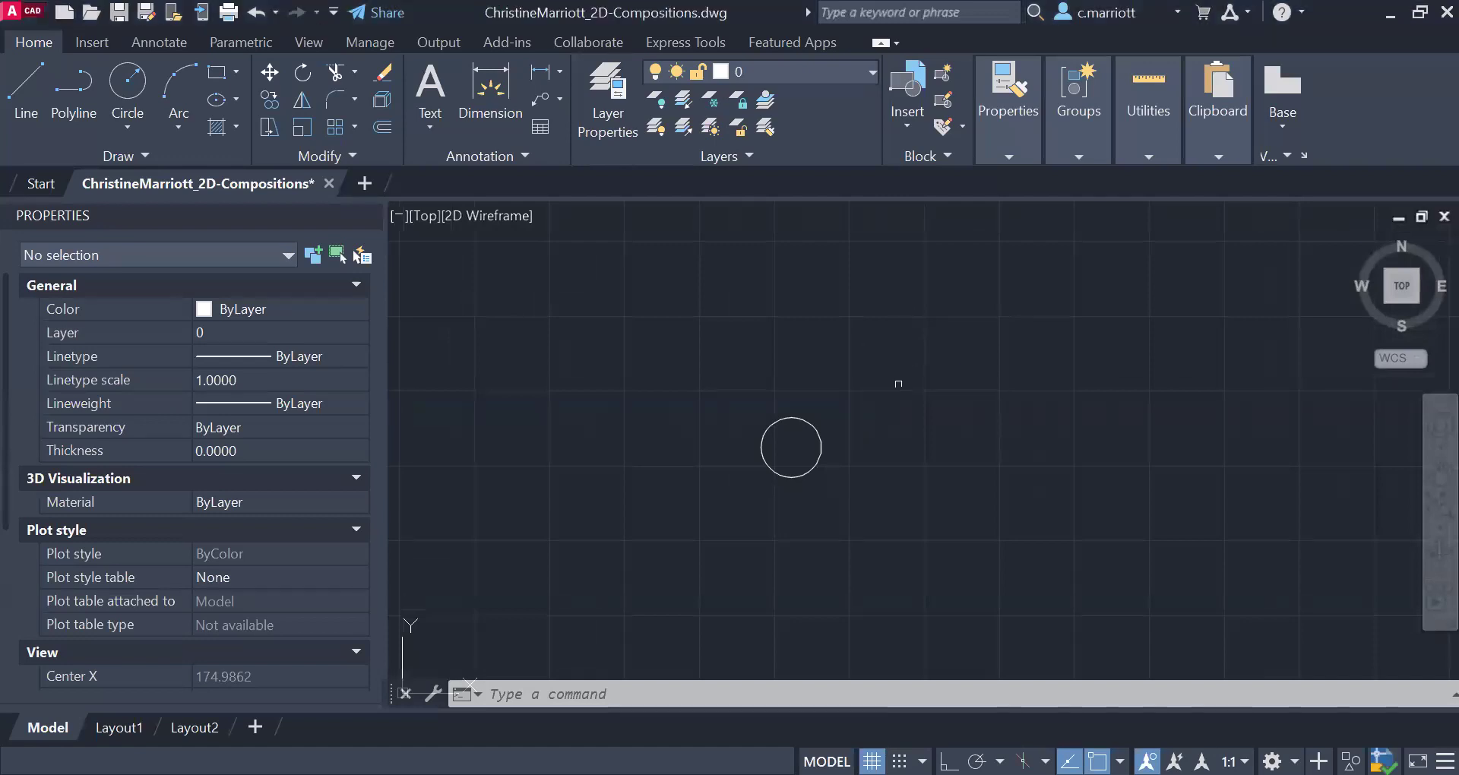
{"action": "key", "text": "Escape"}
{"action": "middle_click_drag", "start_coordinate": [927, 362], "coordinate": [759, 472]}
{"action": "scroll", "coordinate": [816, 432], "scroll_direction": "down", "scroll_amount": 2}
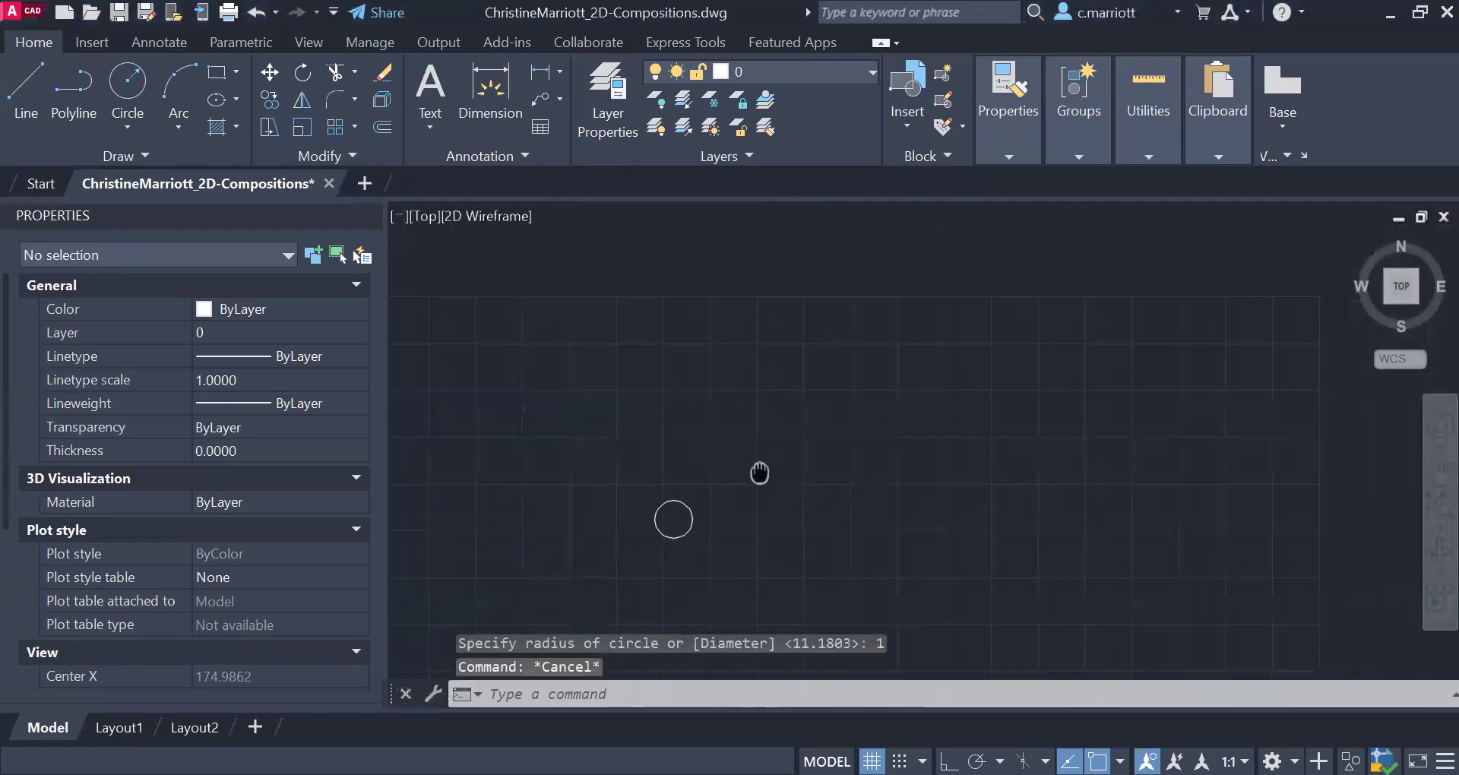
{"action": "scroll", "coordinate": [759, 472], "scroll_direction": "up", "scroll_amount": 3}
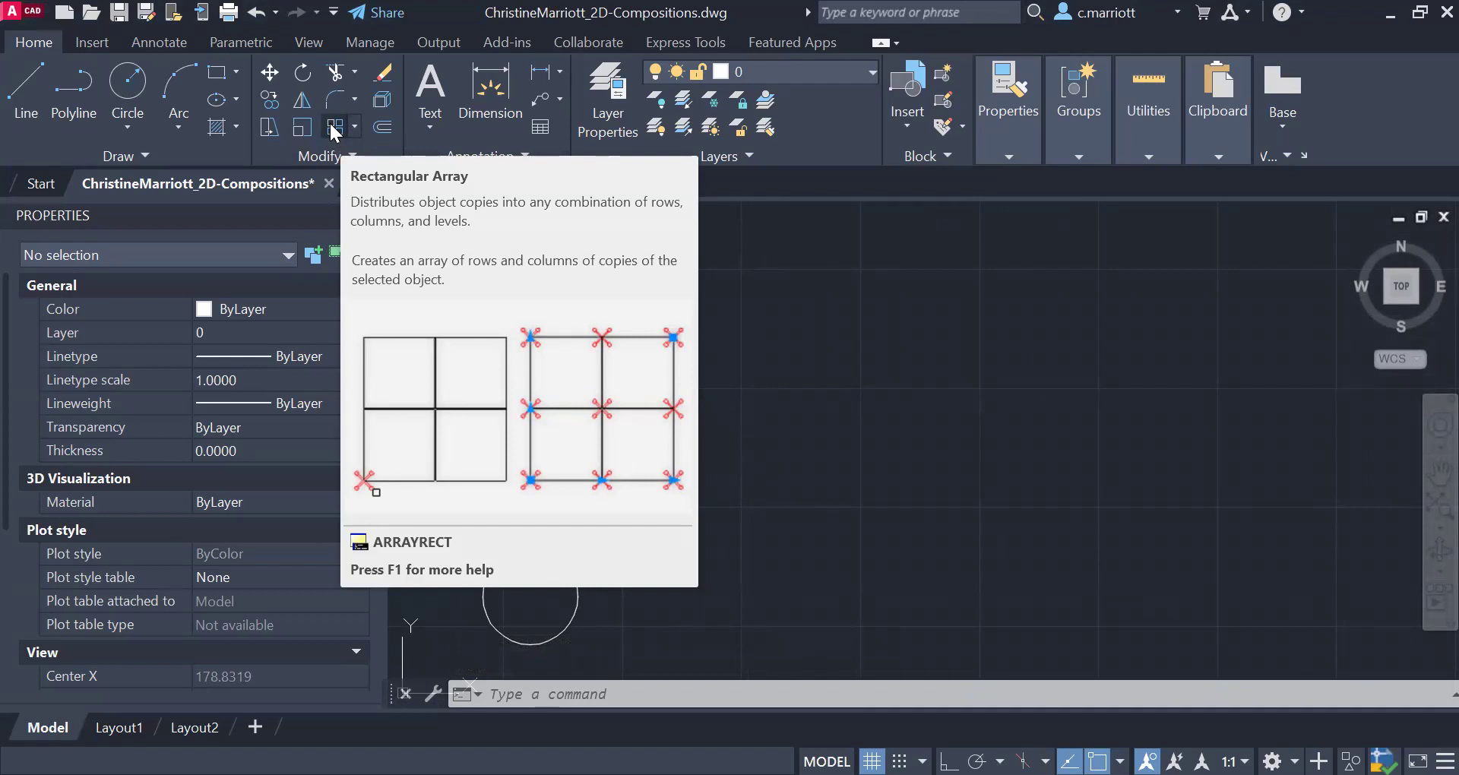
- Create a rectangular array from the radius-1 circle, previewing 4 columns by 3 rows
{"action": "left_click", "coordinate": [334, 127]}
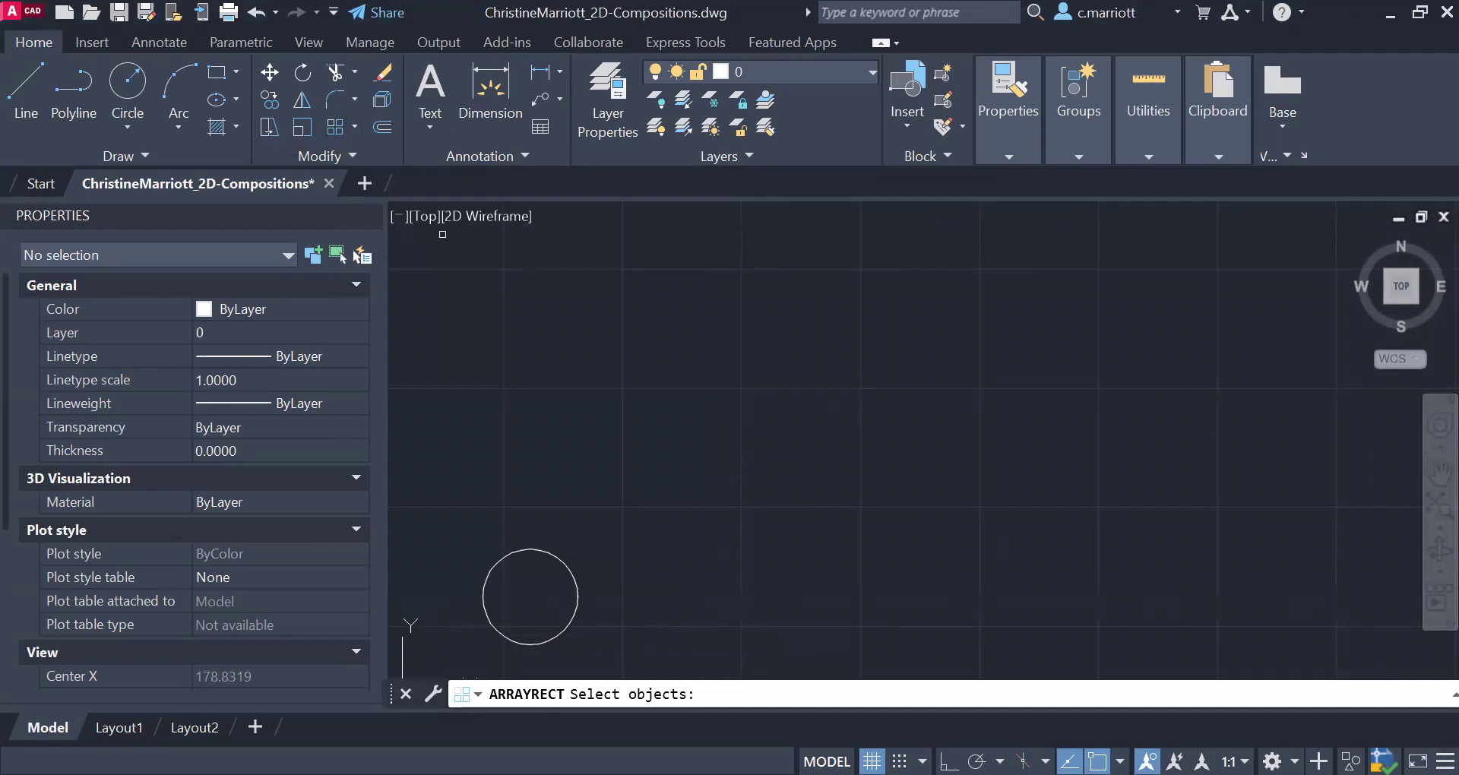
{"action": "left_click", "coordinate": [534, 548]}
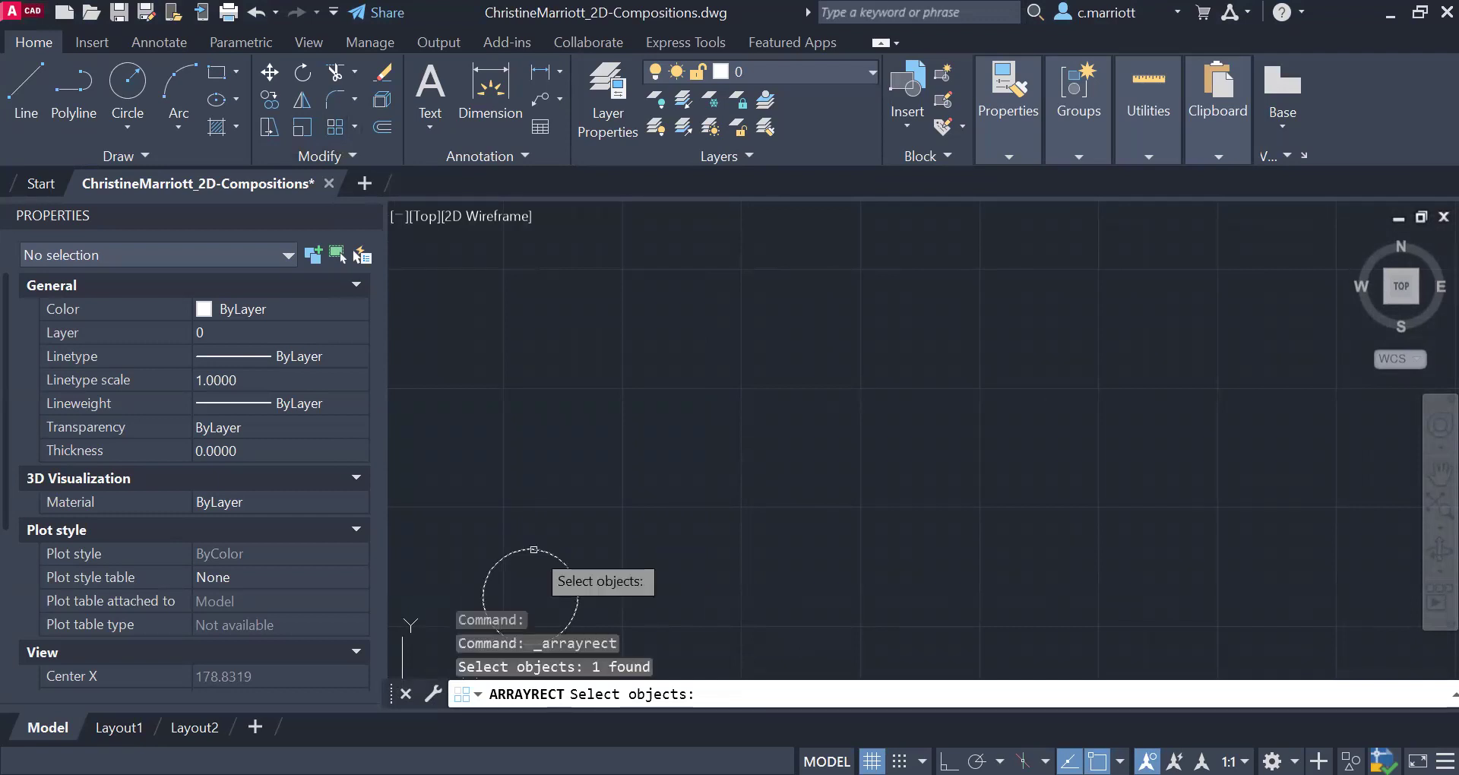
{"action": "key", "text": "Return"}
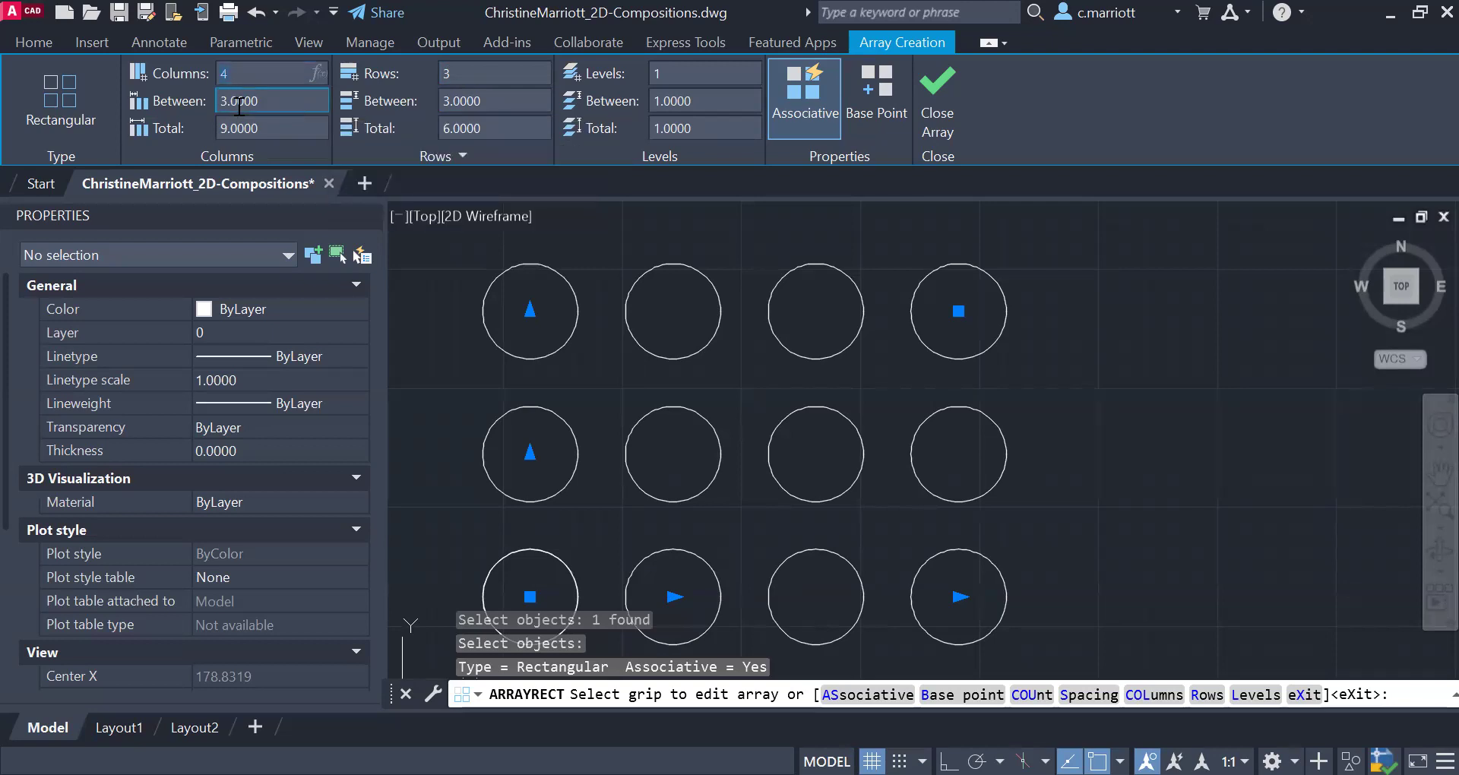
- Make the array 3 columns with 2.5 spacing between columns and rows, then reselect it
{"action": "type", "text": "3"}
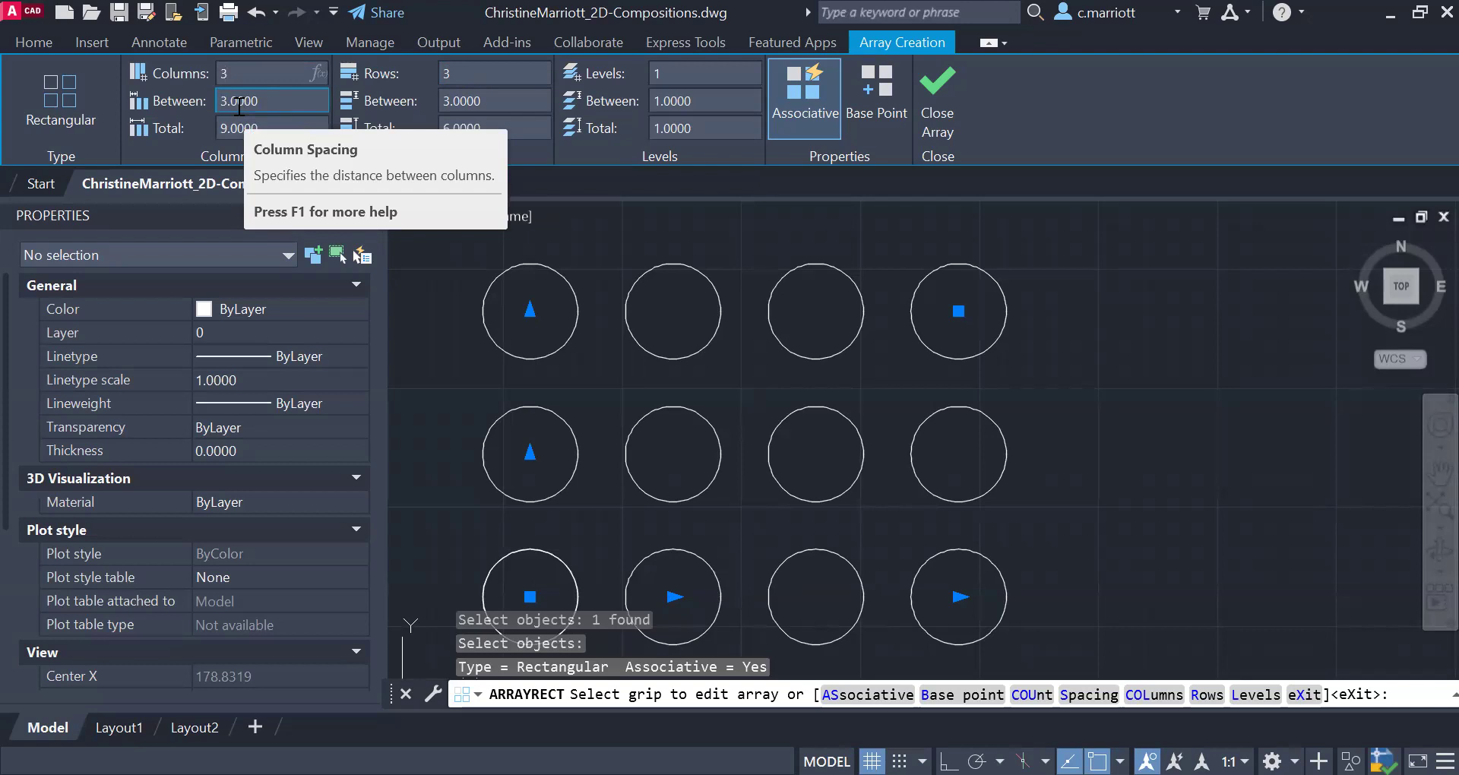
{"action": "key", "text": "Tab"}
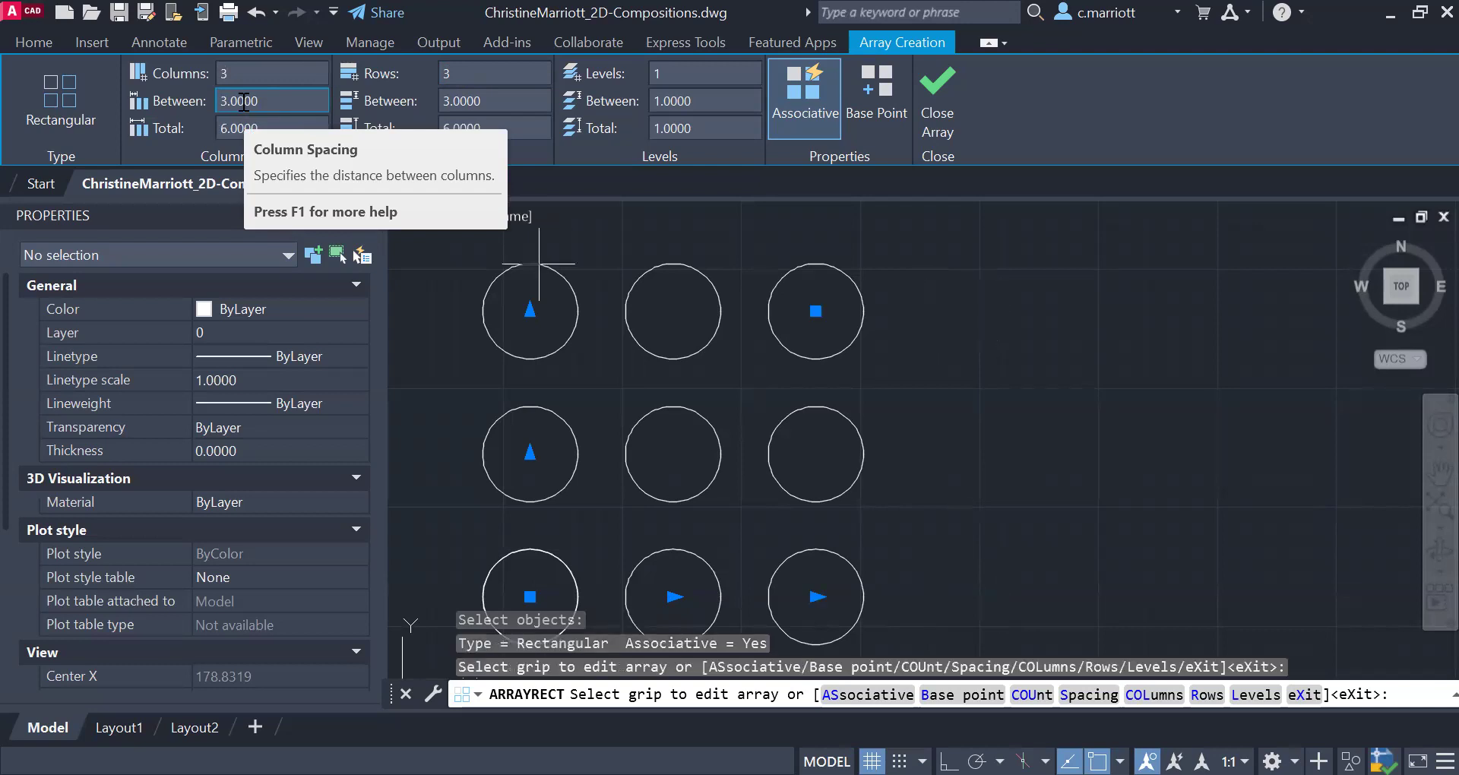
{"action": "type", "text": "2.5"}
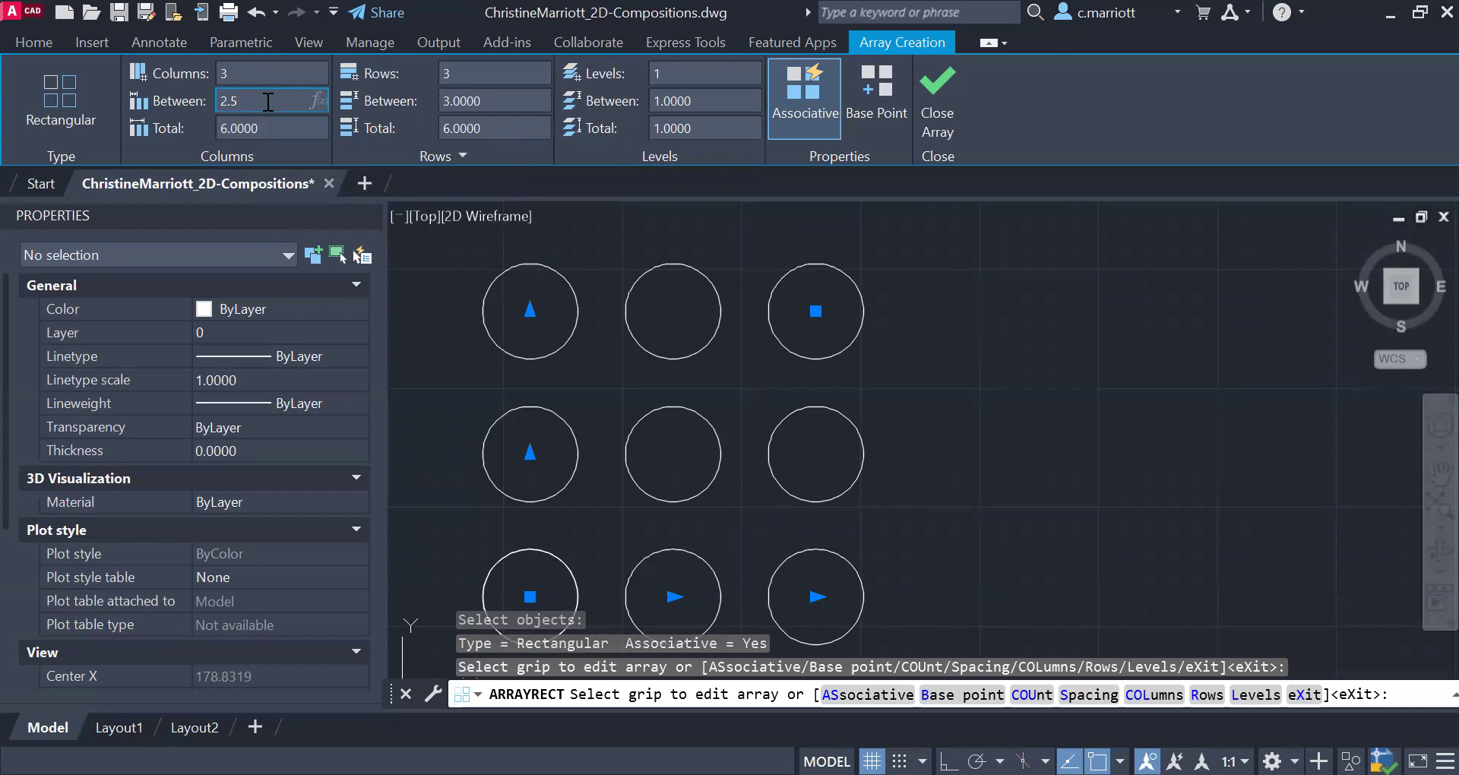
{"action": "key", "text": "Return"}
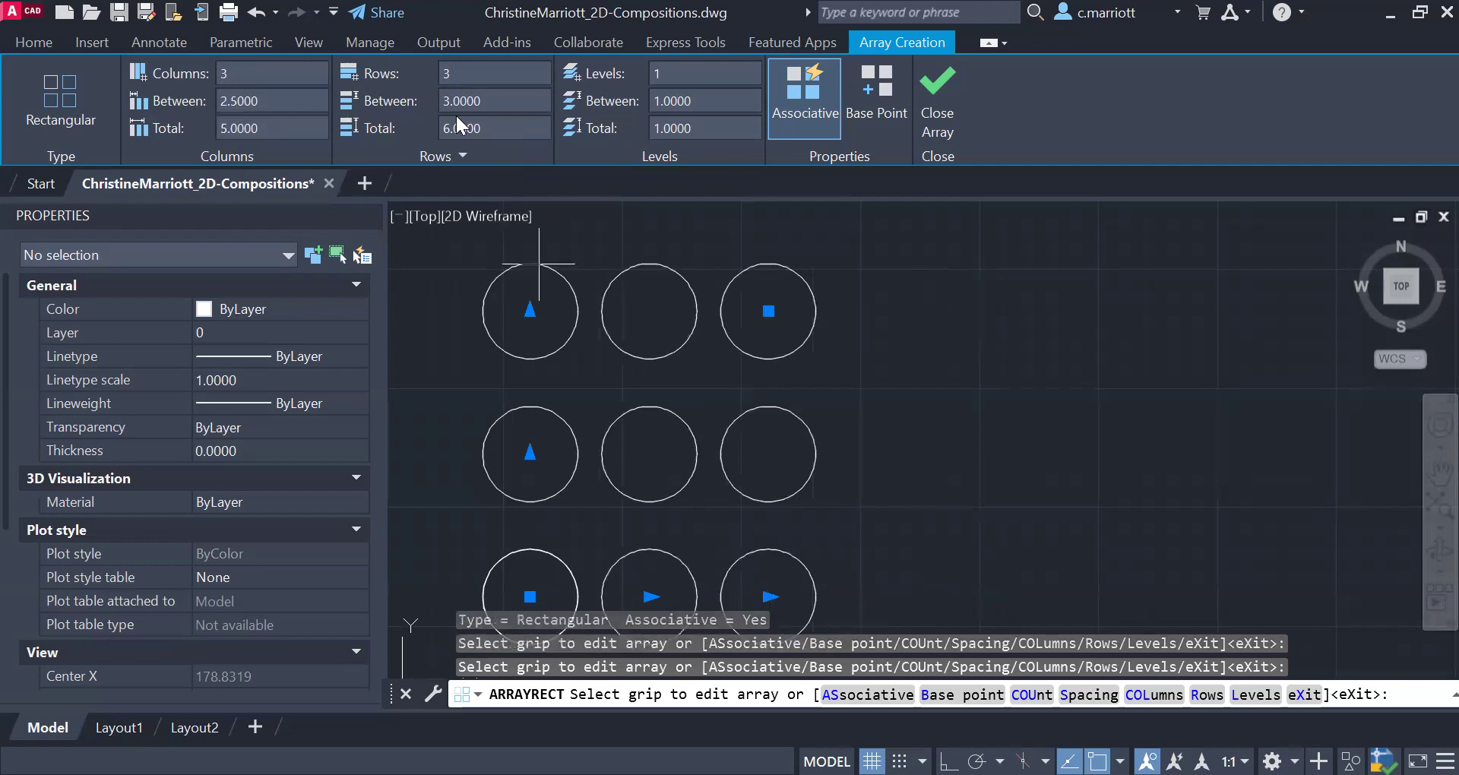
{"action": "left_click", "coordinate": [487, 101]}
{"action": "type", "text": "2.5"}
{"action": "key", "text": "Return"}
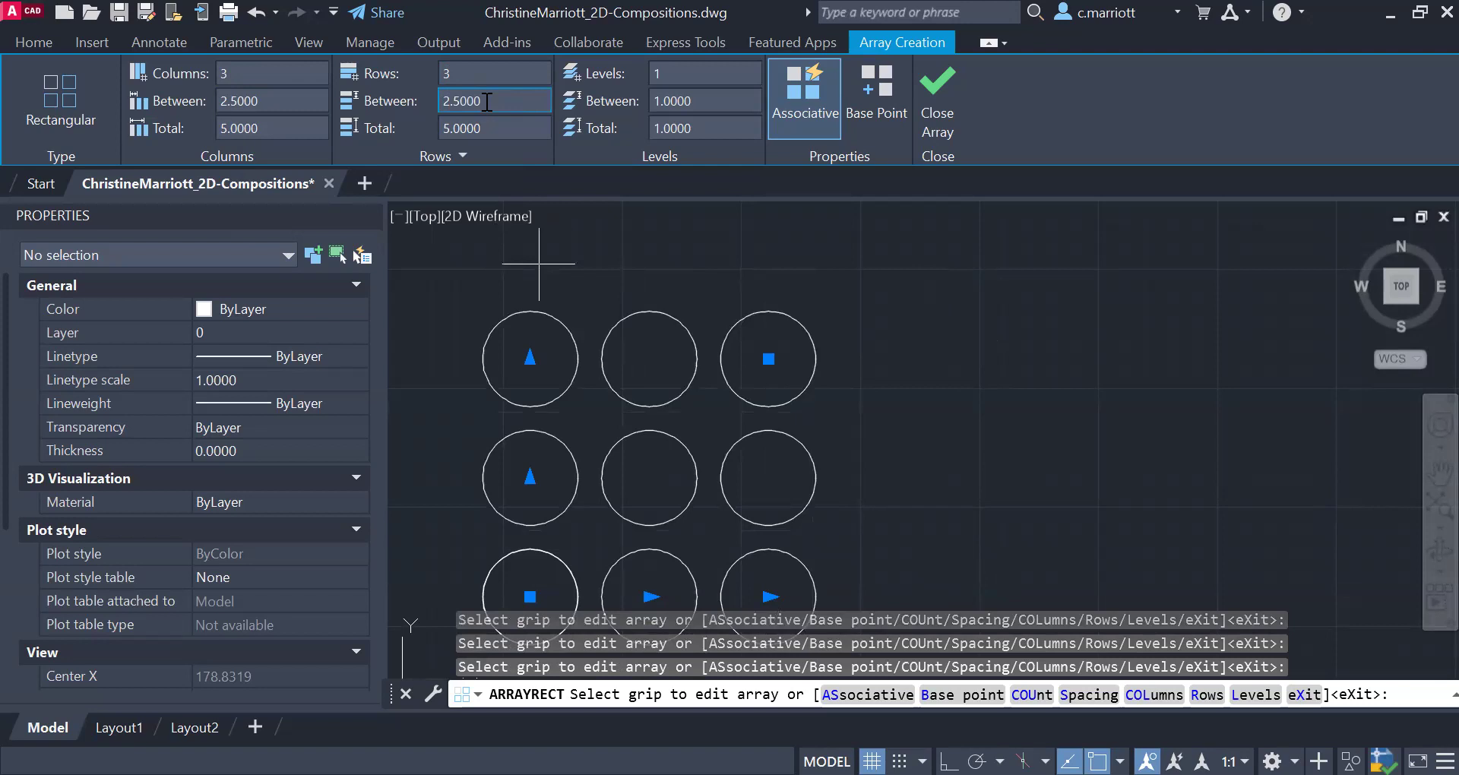
{"action": "key", "text": "Escape"}
{"action": "key", "text": "Escape"}
{"action": "key", "text": "Escape"}
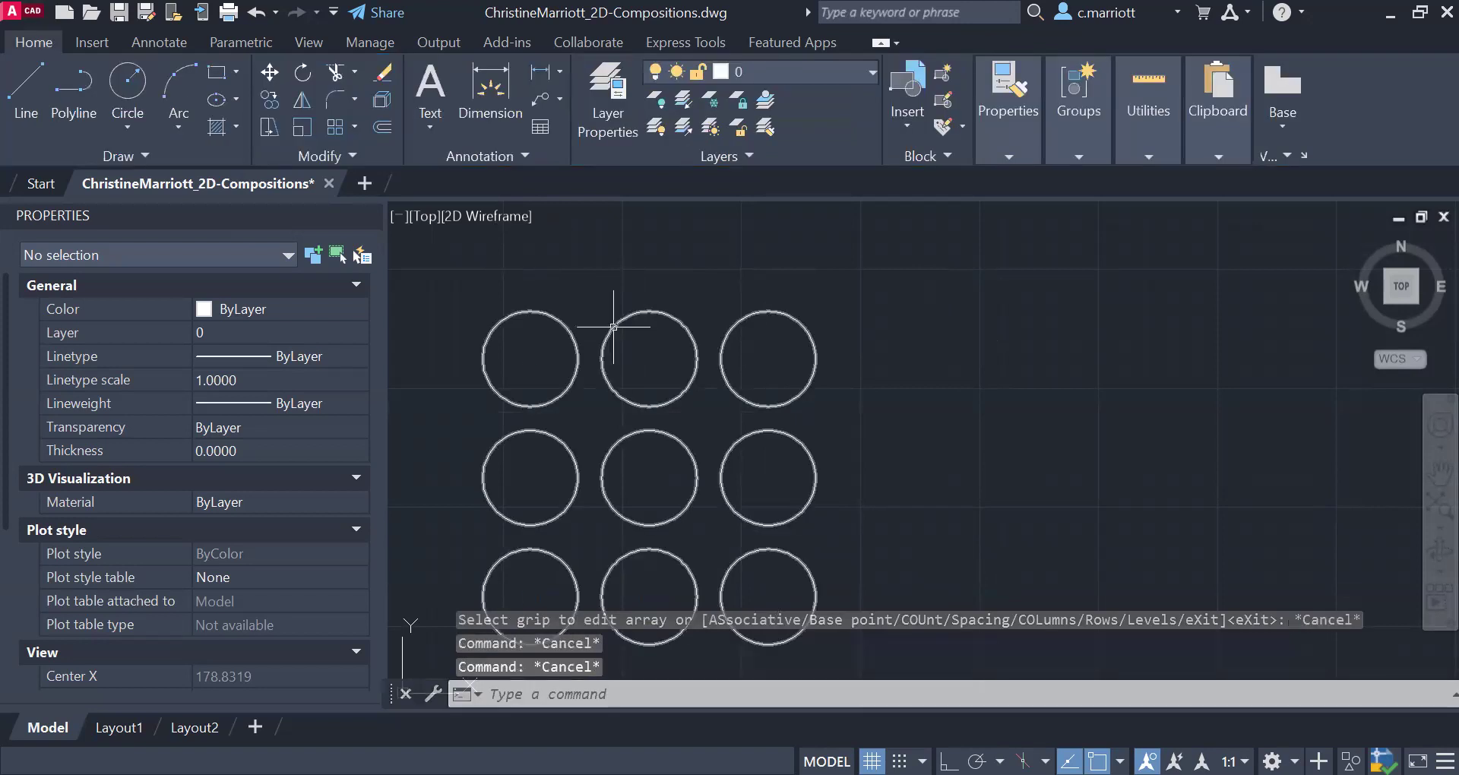
{"action": "mouse_move", "coordinate": [613, 327]}
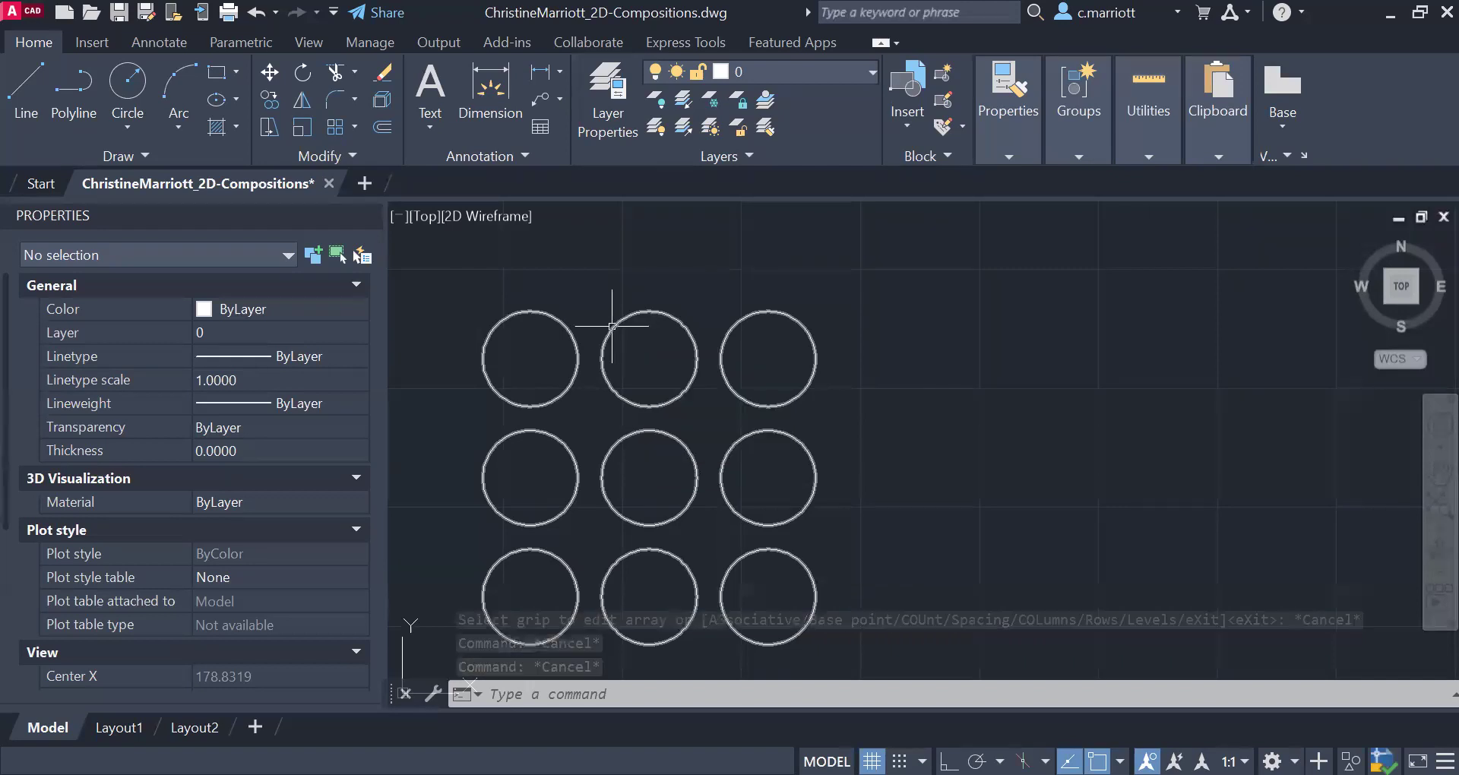
{"action": "left_click", "coordinate": [612, 326]}
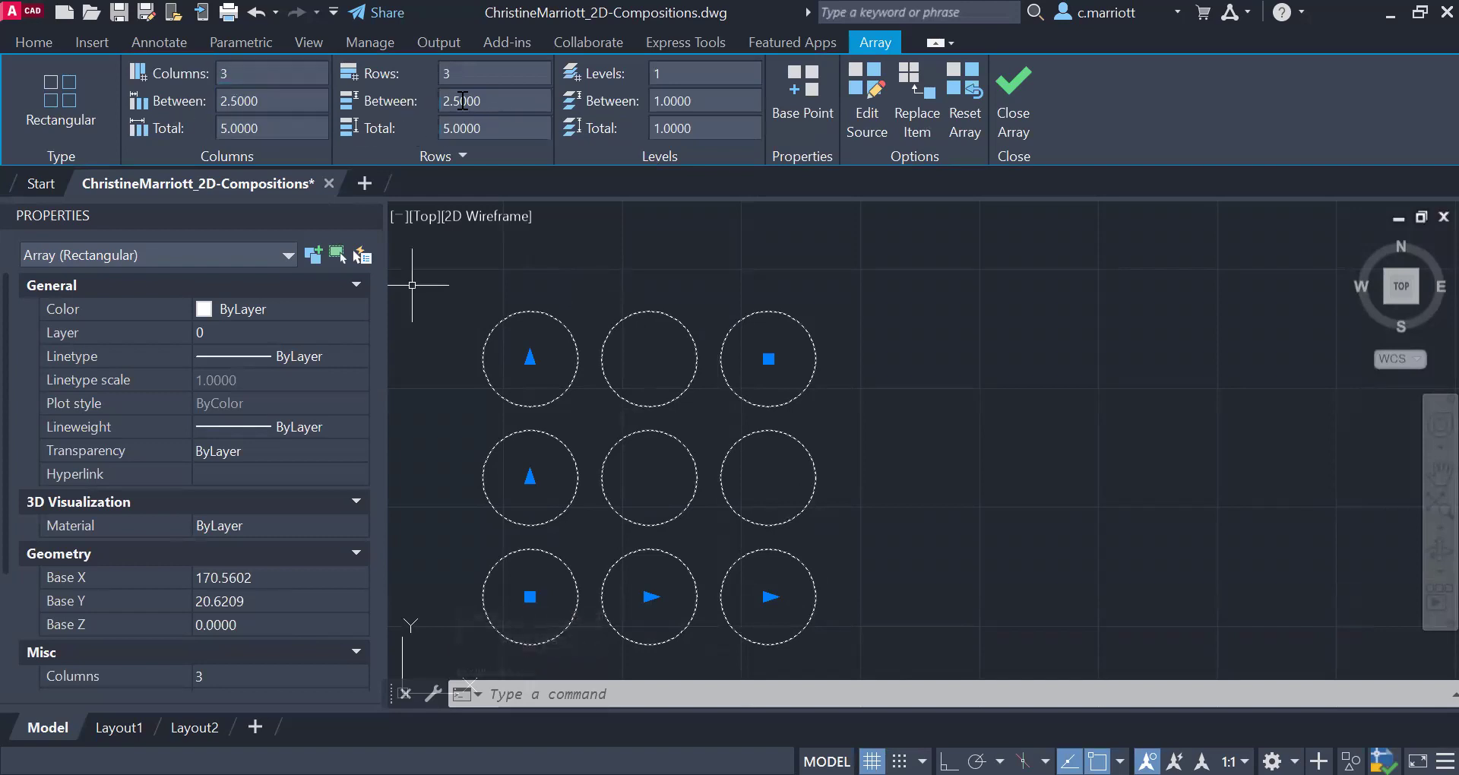
- Zoom in on the nine-circle grid and start the Arc command
{"action": "key", "text": "Escape"}
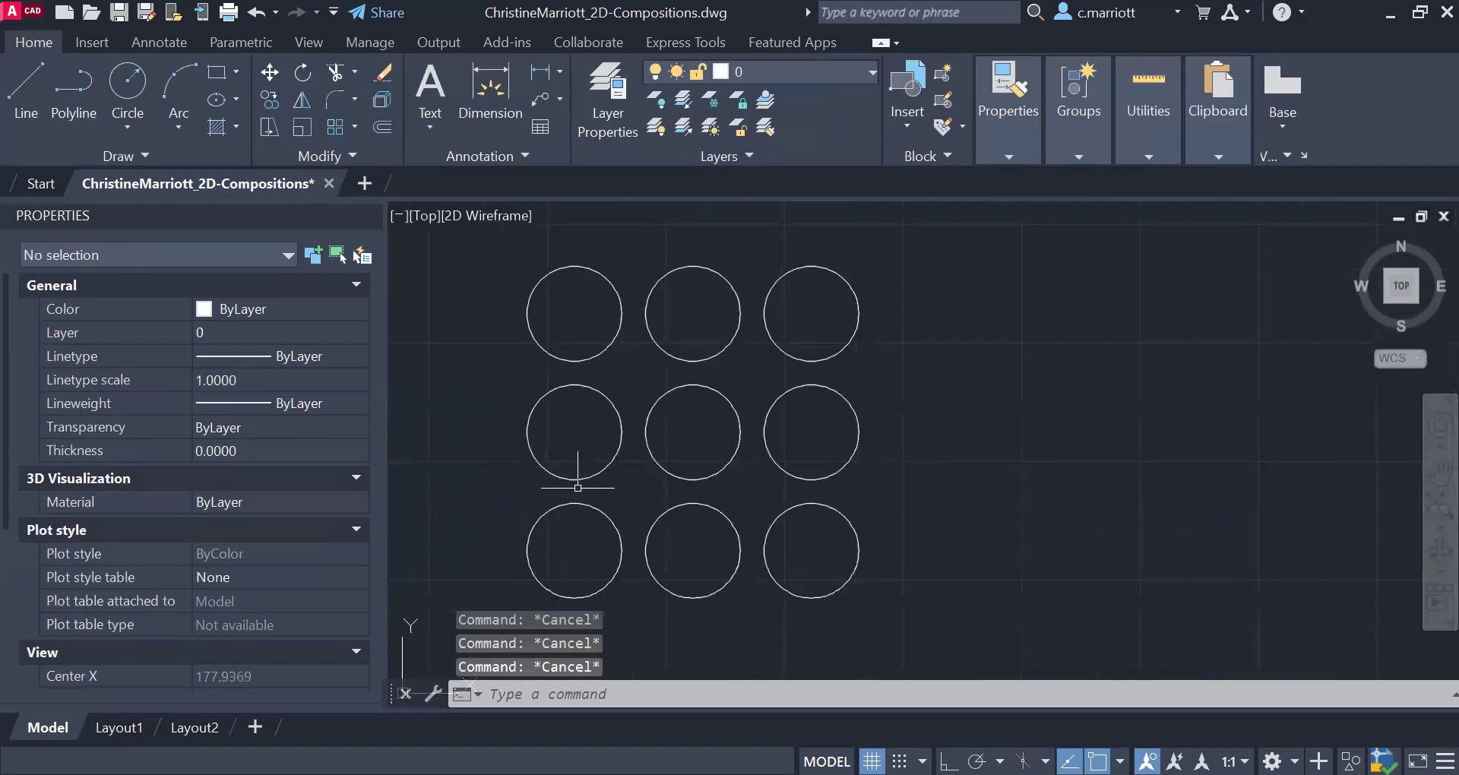
{"action": "mouse_move", "coordinate": [406, 537]}
{"action": "middle_mouse_down"}
{"action": "mouse_move", "coordinate": [615, 295]}
{"action": "mouse_move", "coordinate": [617, 372]}
{"action": "middle_mouse_up"}
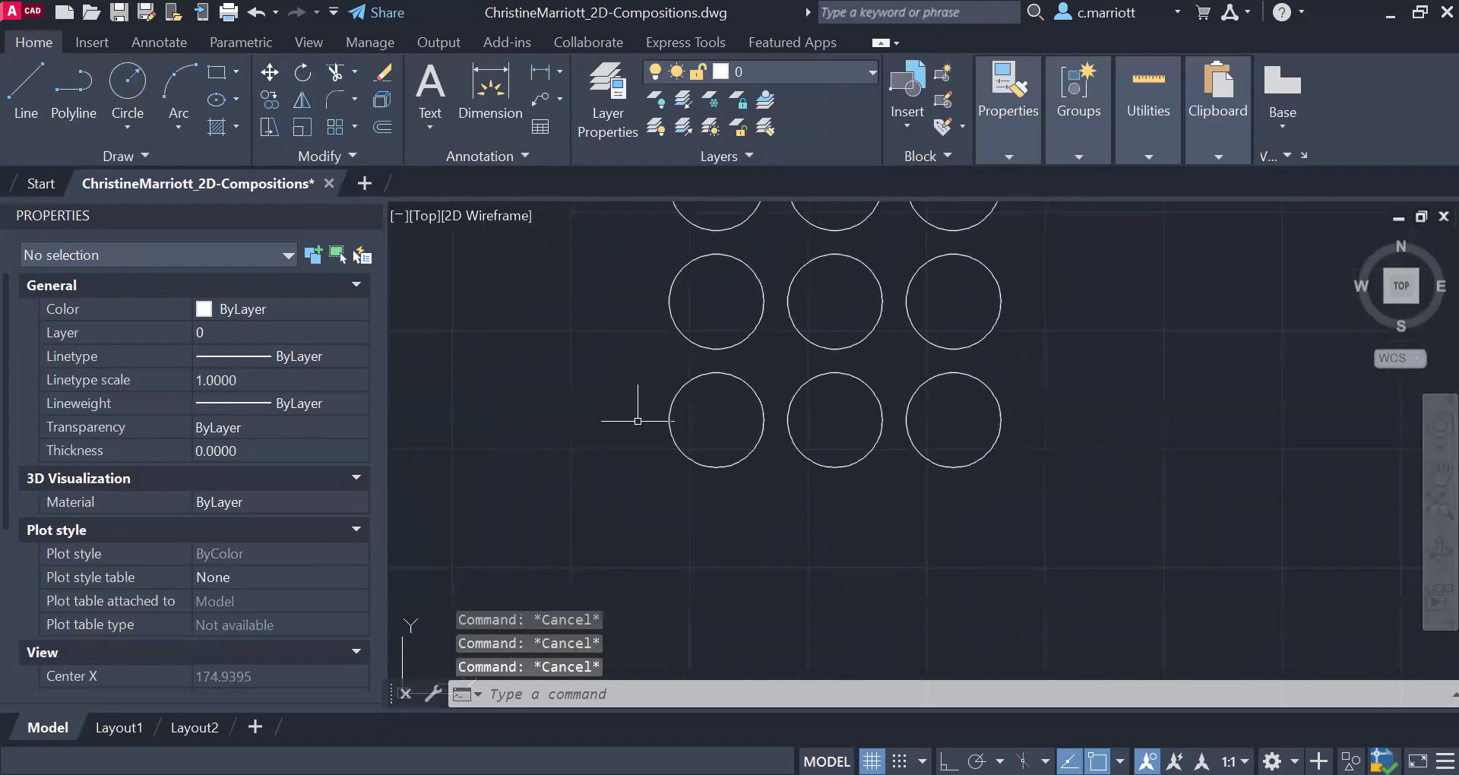
{"action": "scroll", "coordinate": [729, 424], "scroll_direction": "up", "scroll_amount": 4}
{"action": "middle_click_drag", "start_coordinate": [841, 365], "coordinate": [832, 435]}
{"action": "scroll", "coordinate": [781, 465], "scroll_direction": "up", "scroll_amount": 2}
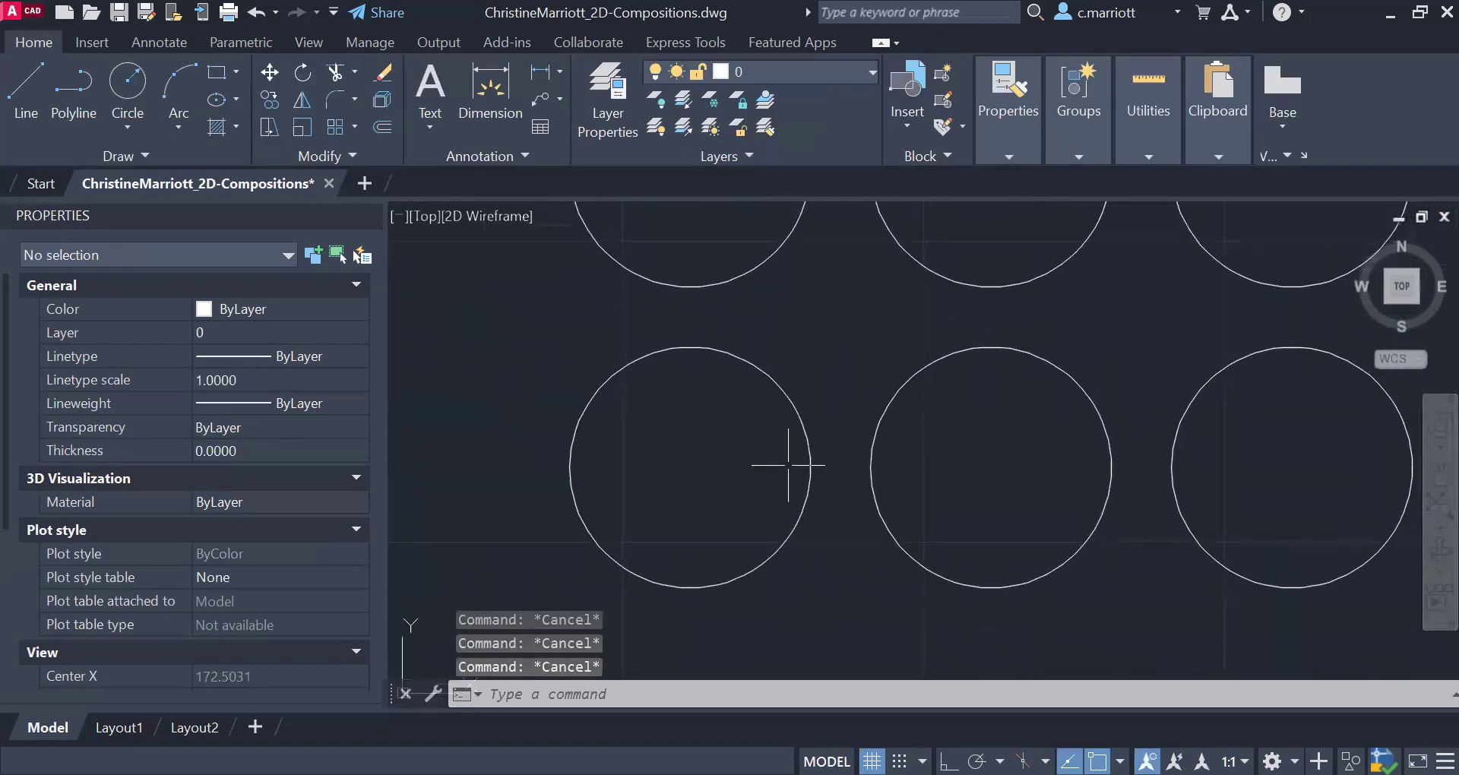
{"action": "scroll", "coordinate": [749, 466], "scroll_direction": "up", "scroll_amount": 4}
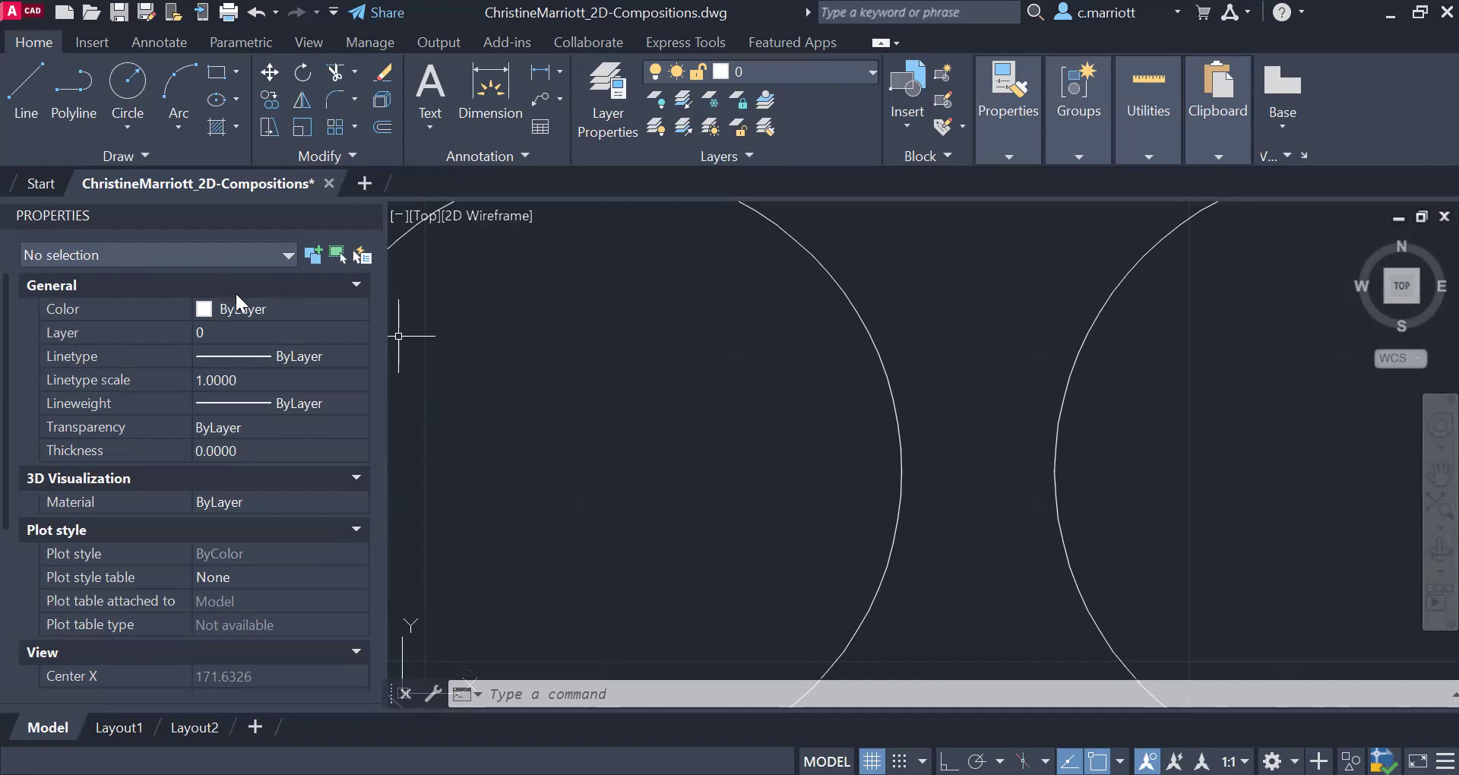
{"action": "scroll", "coordinate": [882, 464], "scroll_direction": "down", "scroll_amount": 4}
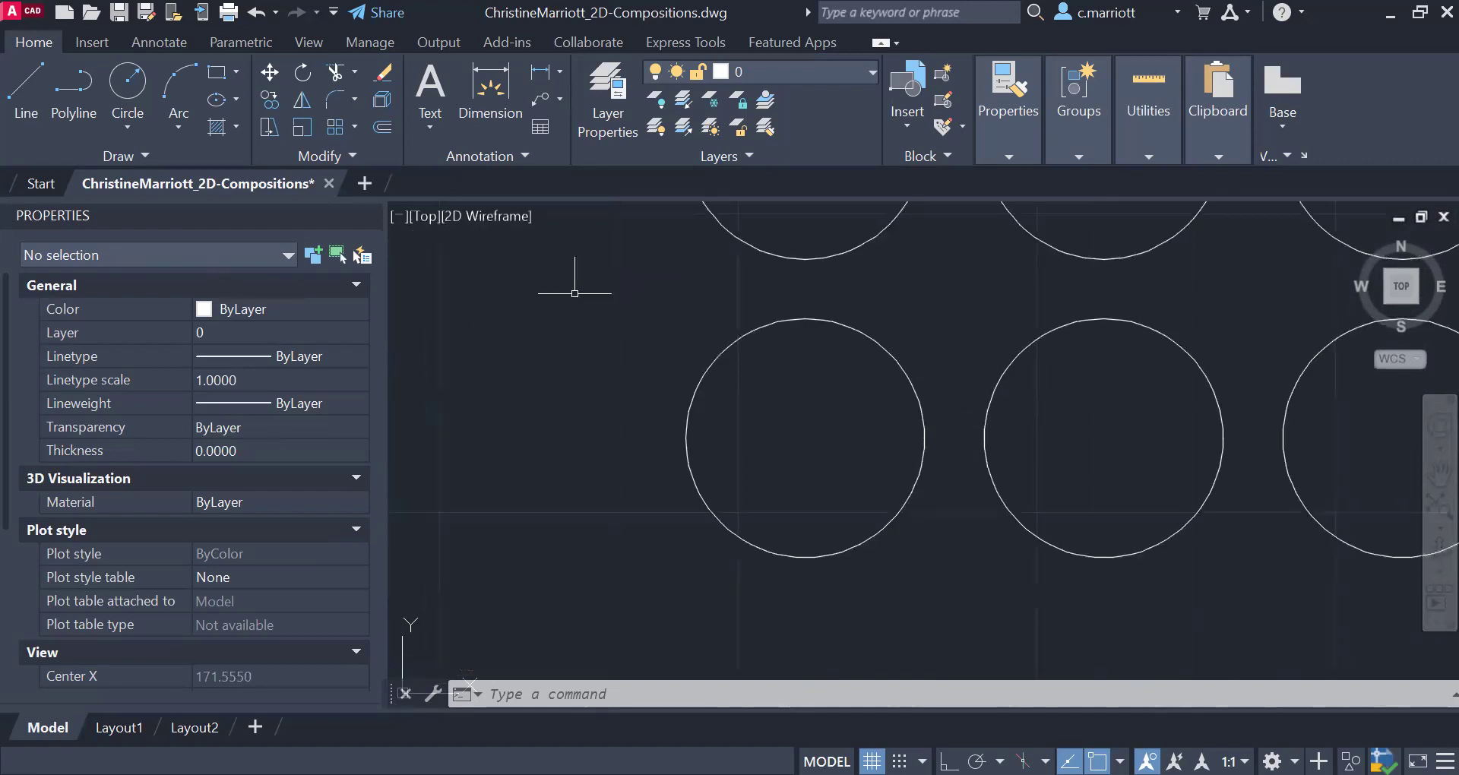
{"action": "left_click", "coordinate": [179, 87]}
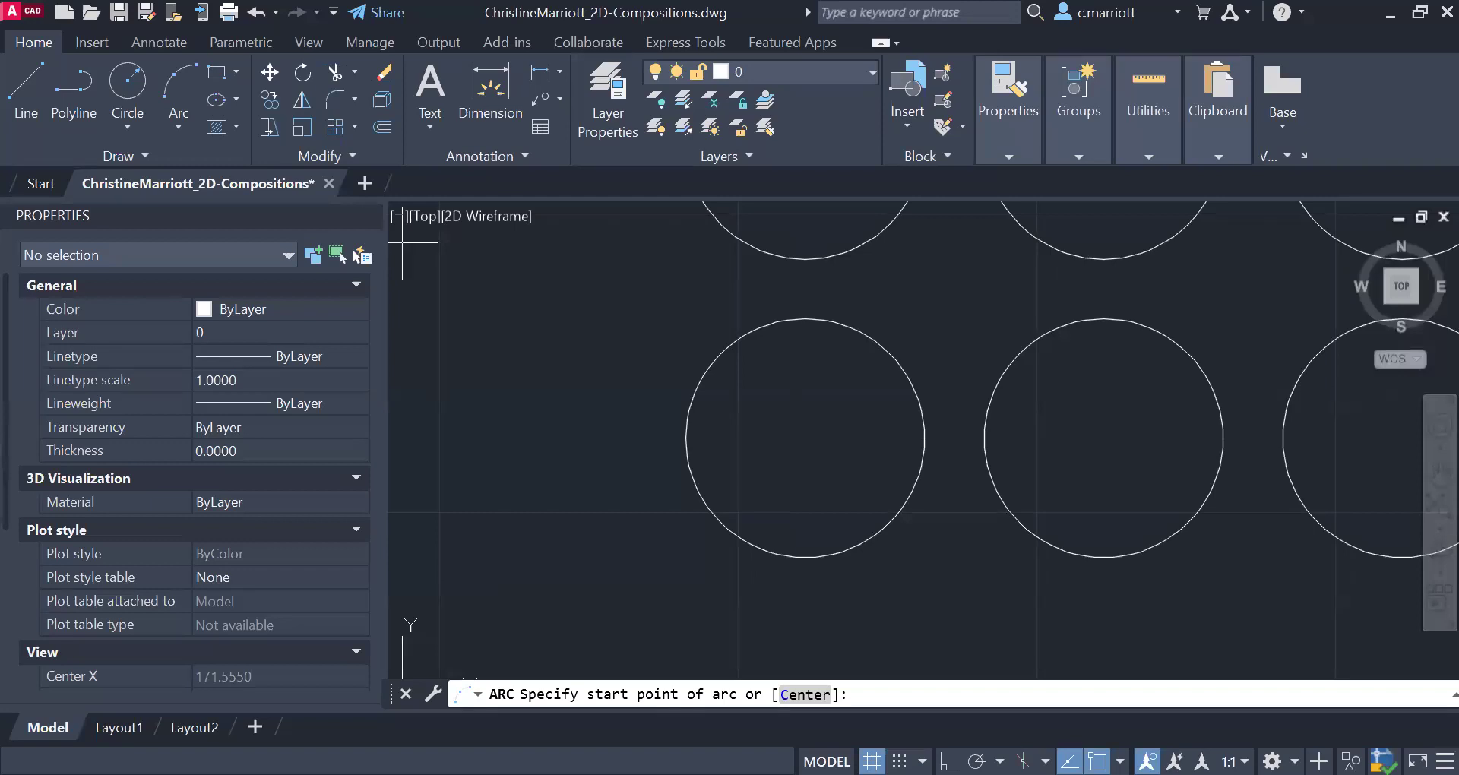
- Draw a three-point arc across the lower half of the left circle
{"action": "left_click", "coordinate": [764, 441]}
{"action": "left_click", "coordinate": [843, 497]}
{"action": "left_click", "coordinate": [924, 437]}
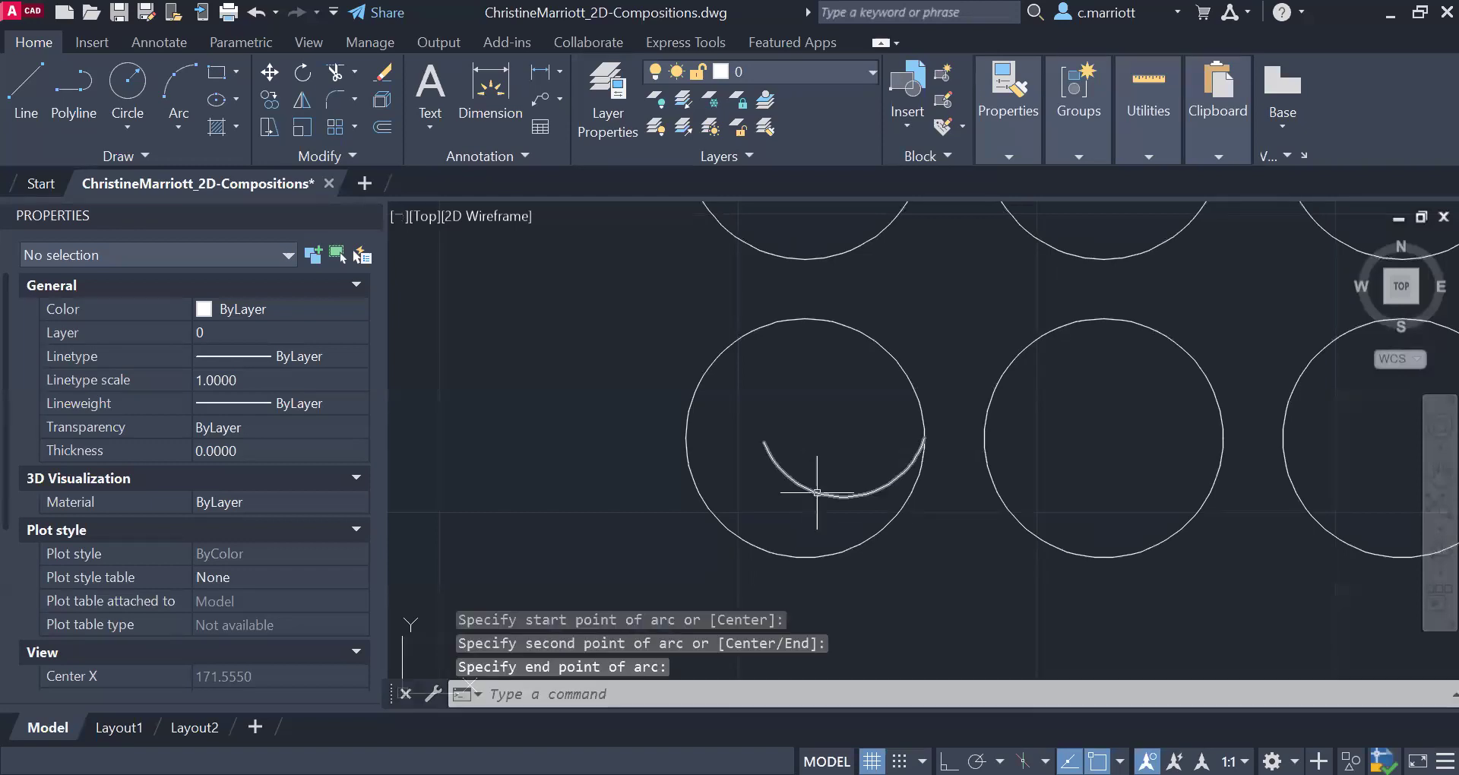
{"action": "key", "text": "Escape"}
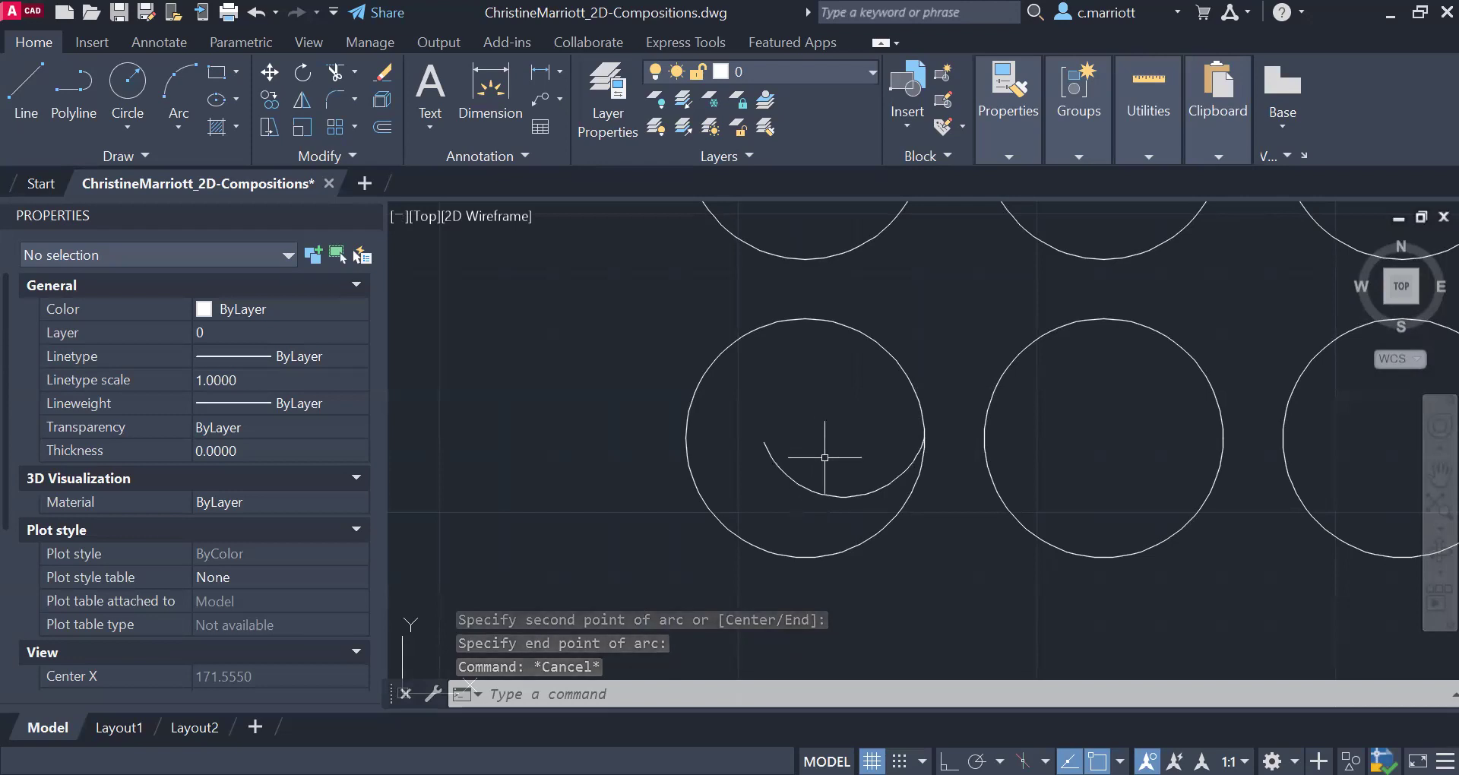
- Polar-array the arc around the left circle's centre, six copies at 60-degree spacing
{"action": "left_click", "coordinate": [802, 490]}
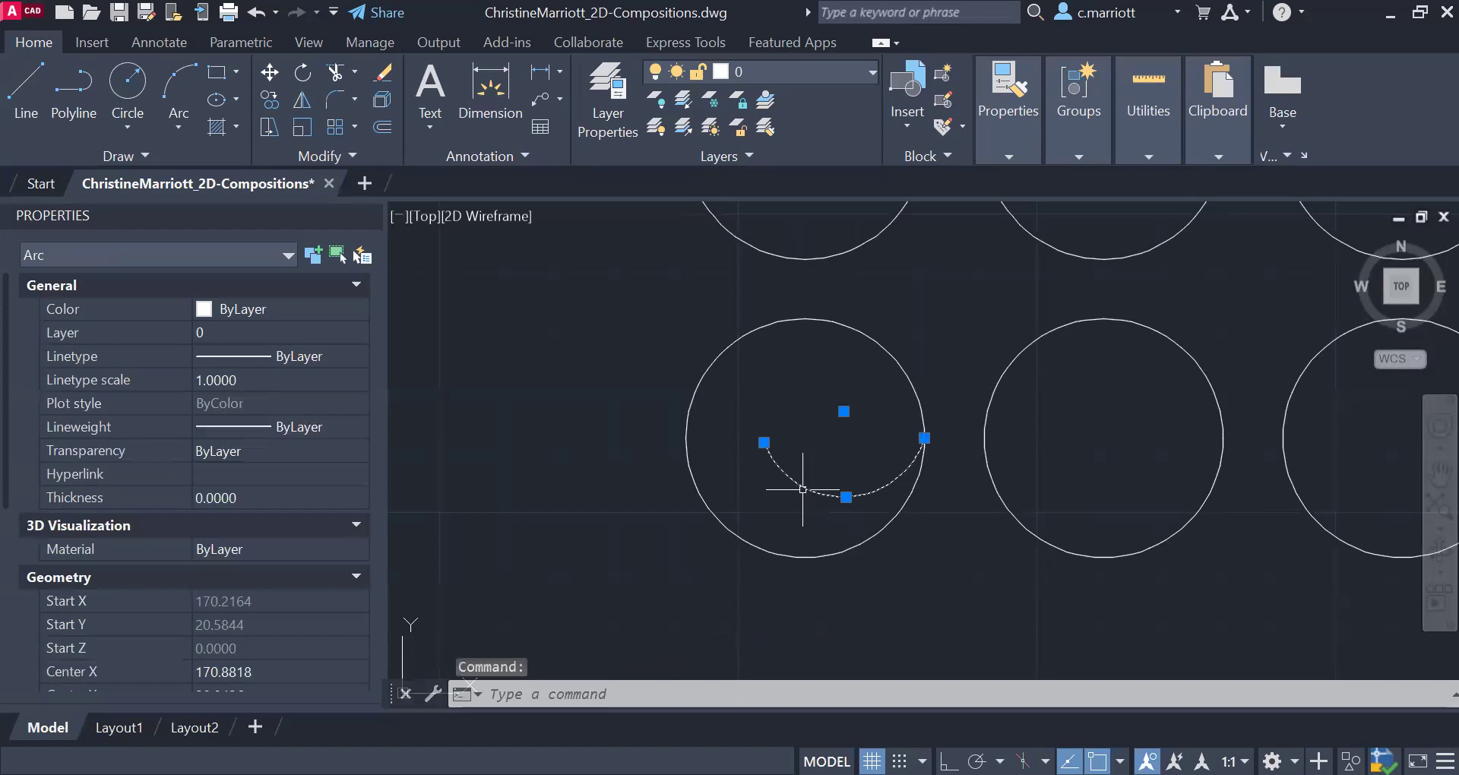
{"action": "left_click", "coordinate": [354, 128]}
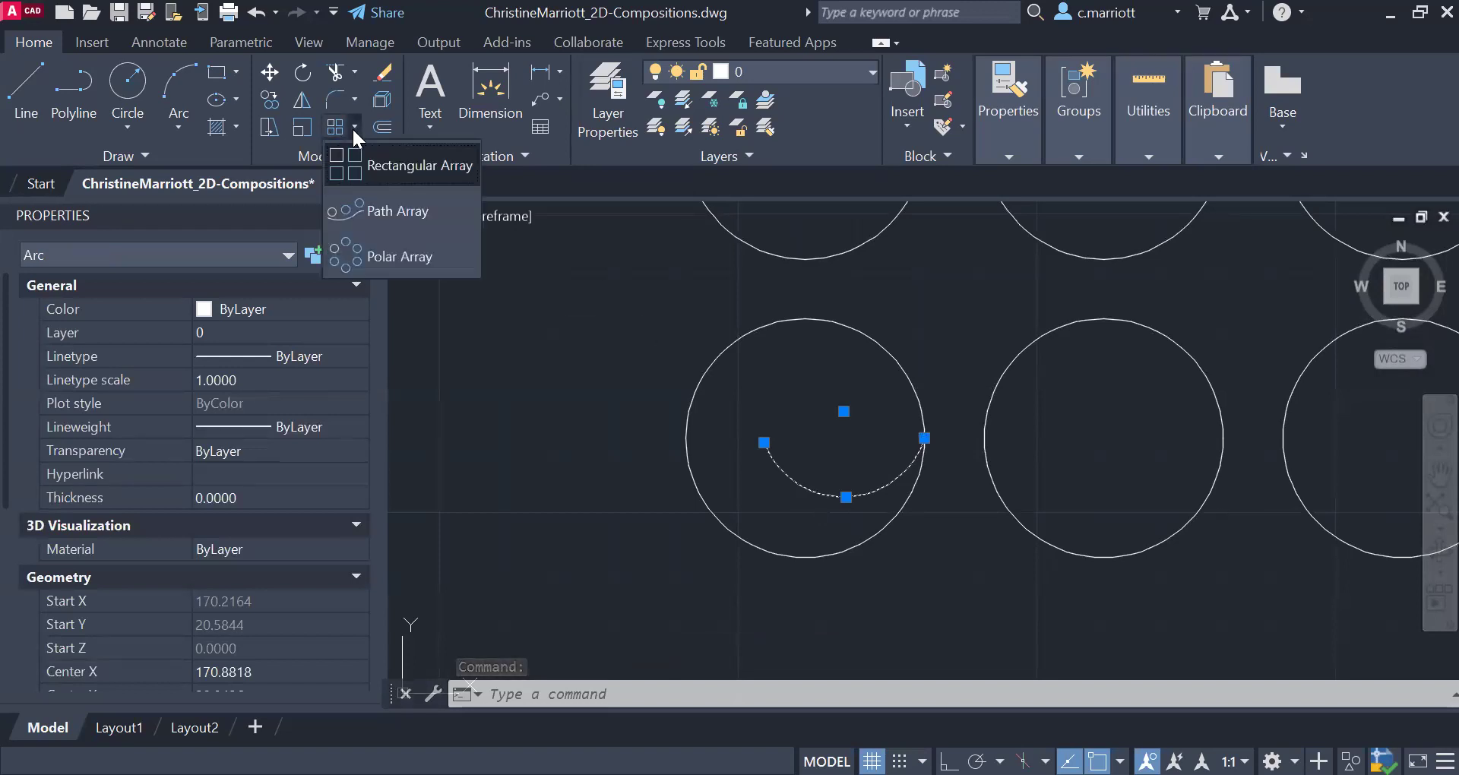
{"action": "left_click", "coordinate": [389, 262]}
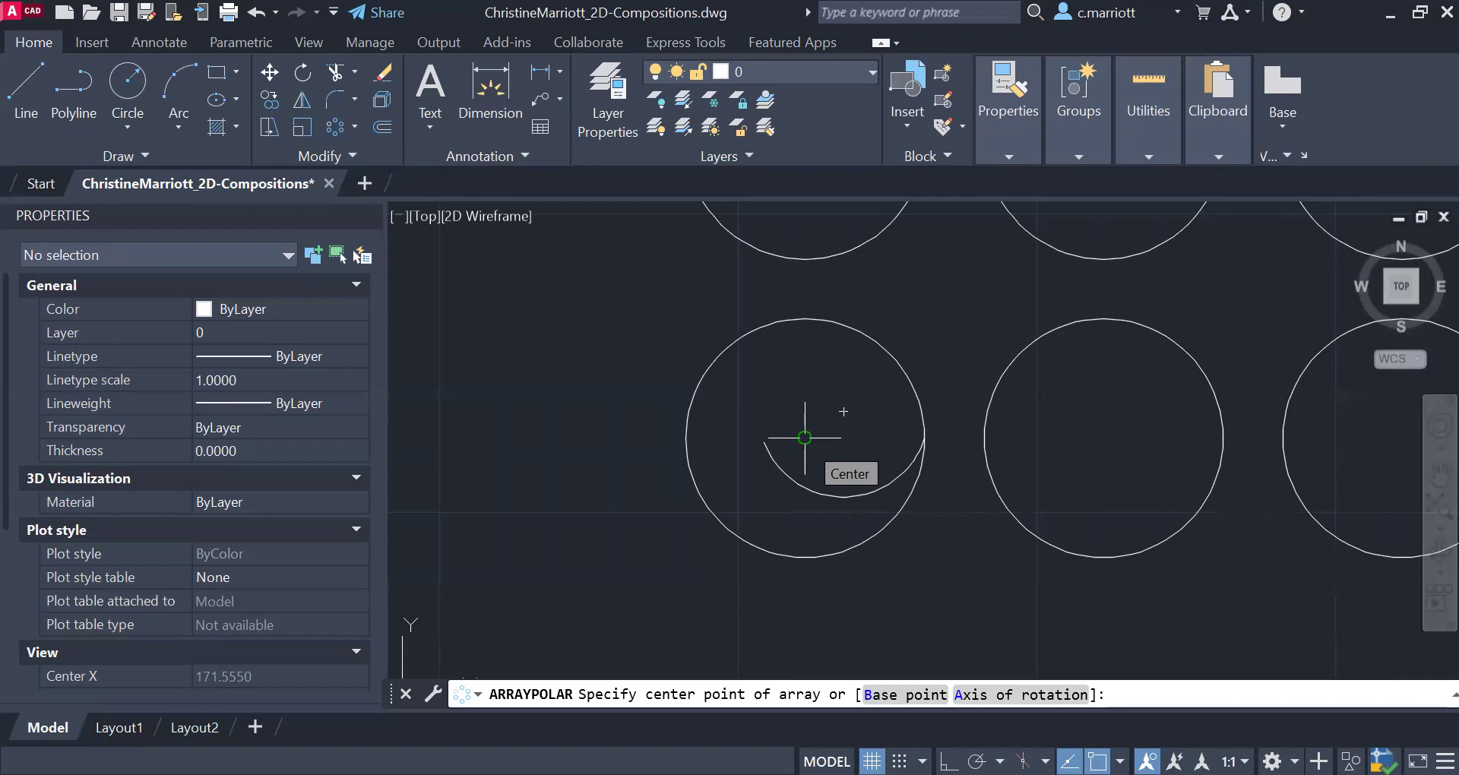
{"action": "left_click", "coordinate": [804, 438]}
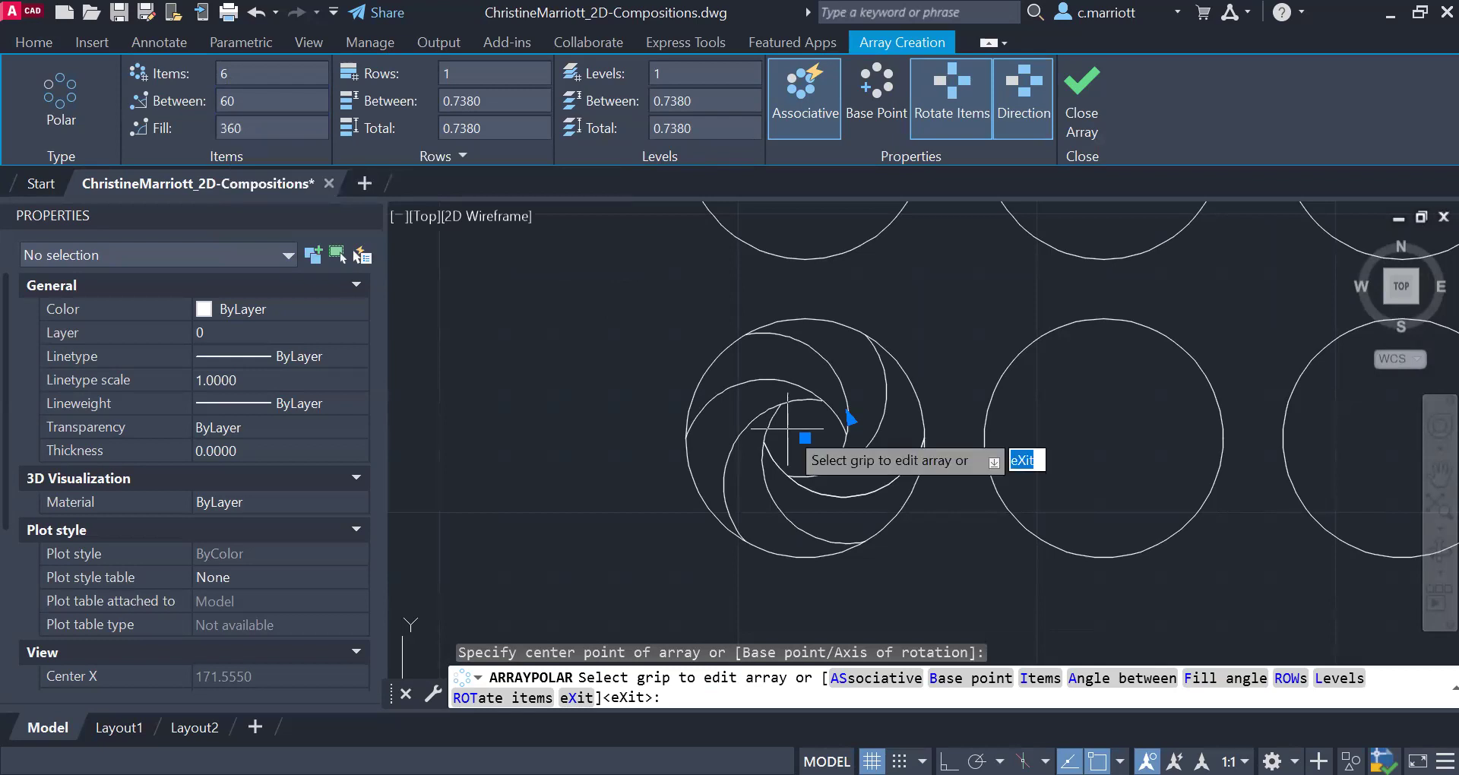
- Change the arc polar array to 24 items at 15-degree spacing
{"action": "key", "text": "Escape"}
{"action": "key", "text": "Escape"}
{"action": "left_click", "coordinate": [764, 452]}
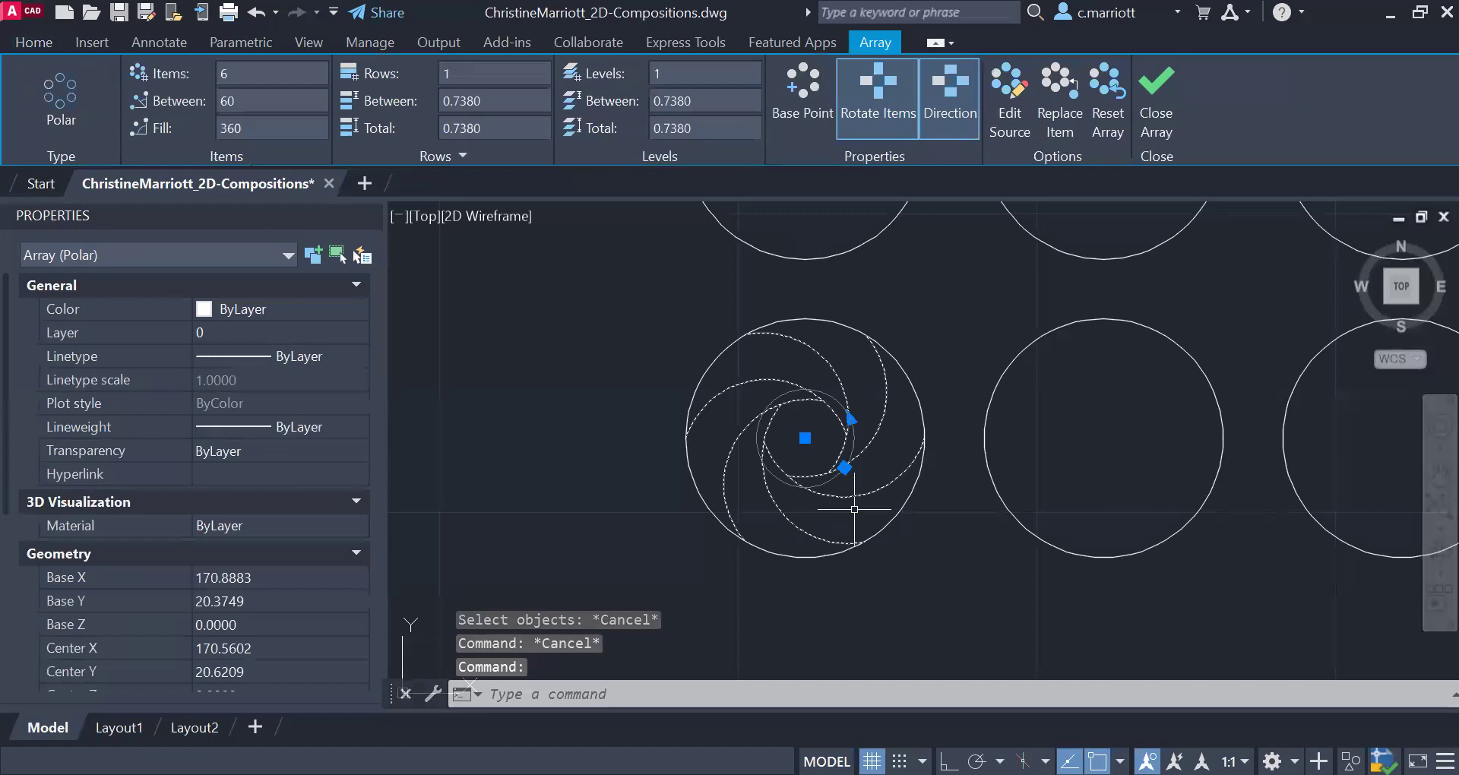
{"action": "key", "text": "Escape"}
{"action": "left_click", "coordinate": [764, 452]}
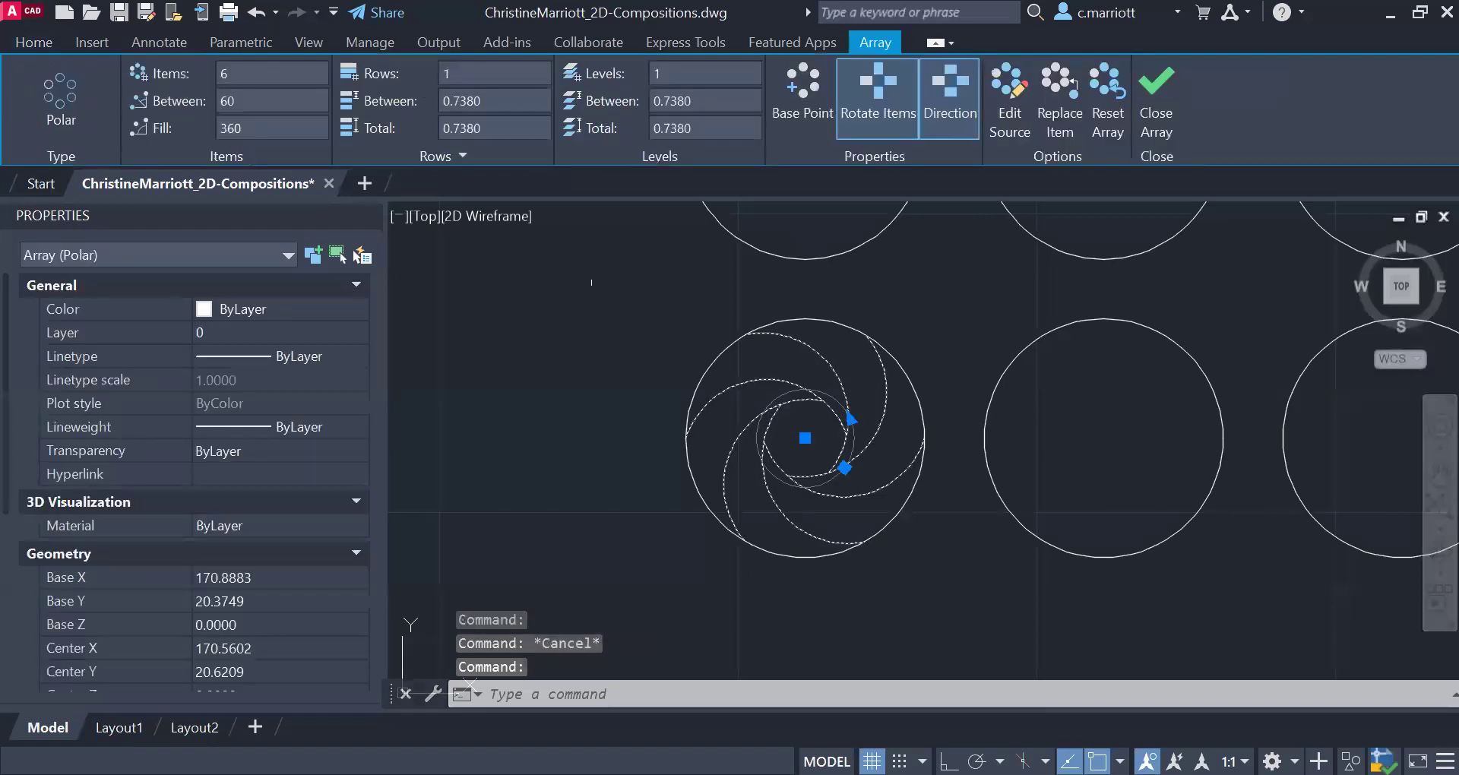
{"action": "double_click", "coordinate": [253, 74]}
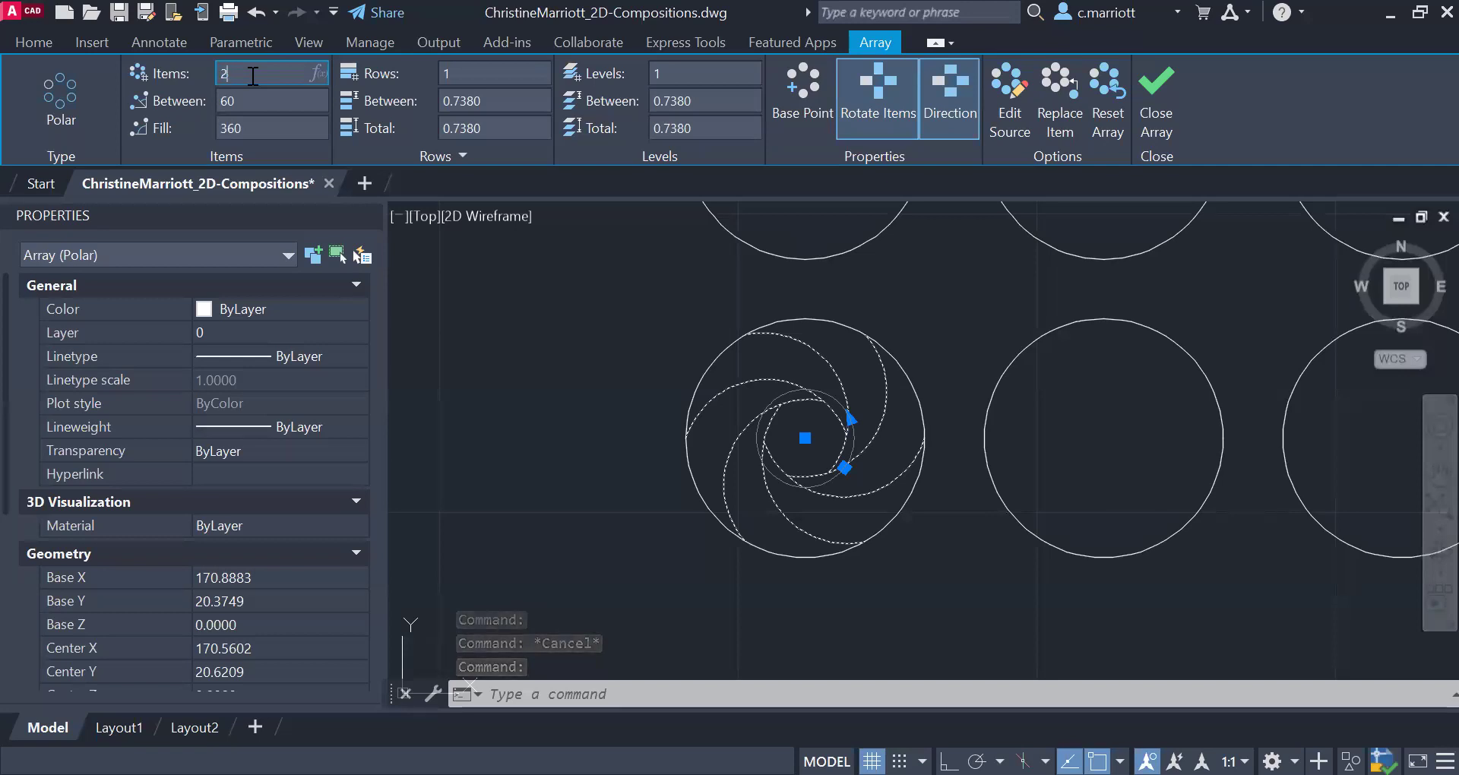
{"action": "type", "text": "24"}
{"action": "key", "text": "Return"}
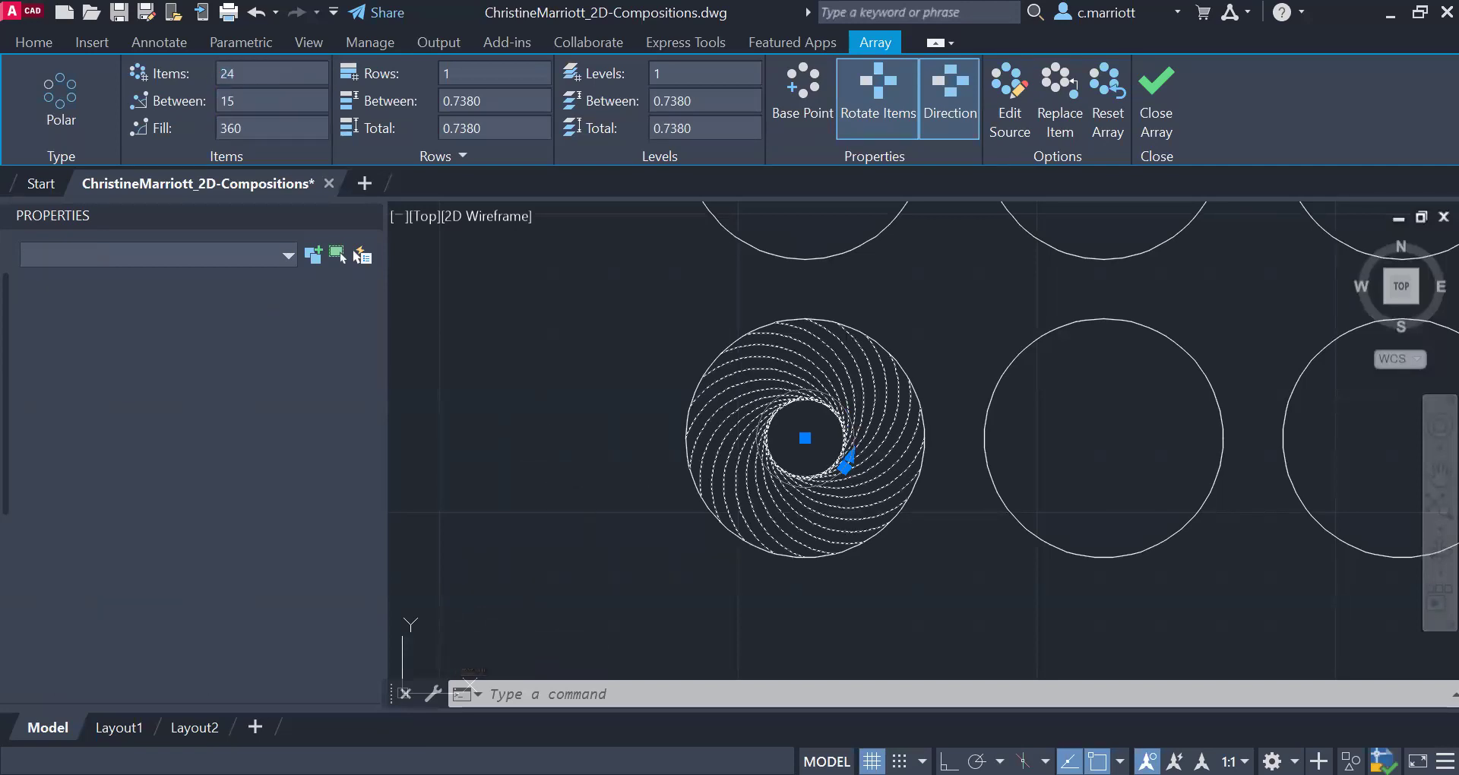
{"action": "key", "text": "Escape"}
{"action": "key", "text": "Escape"}
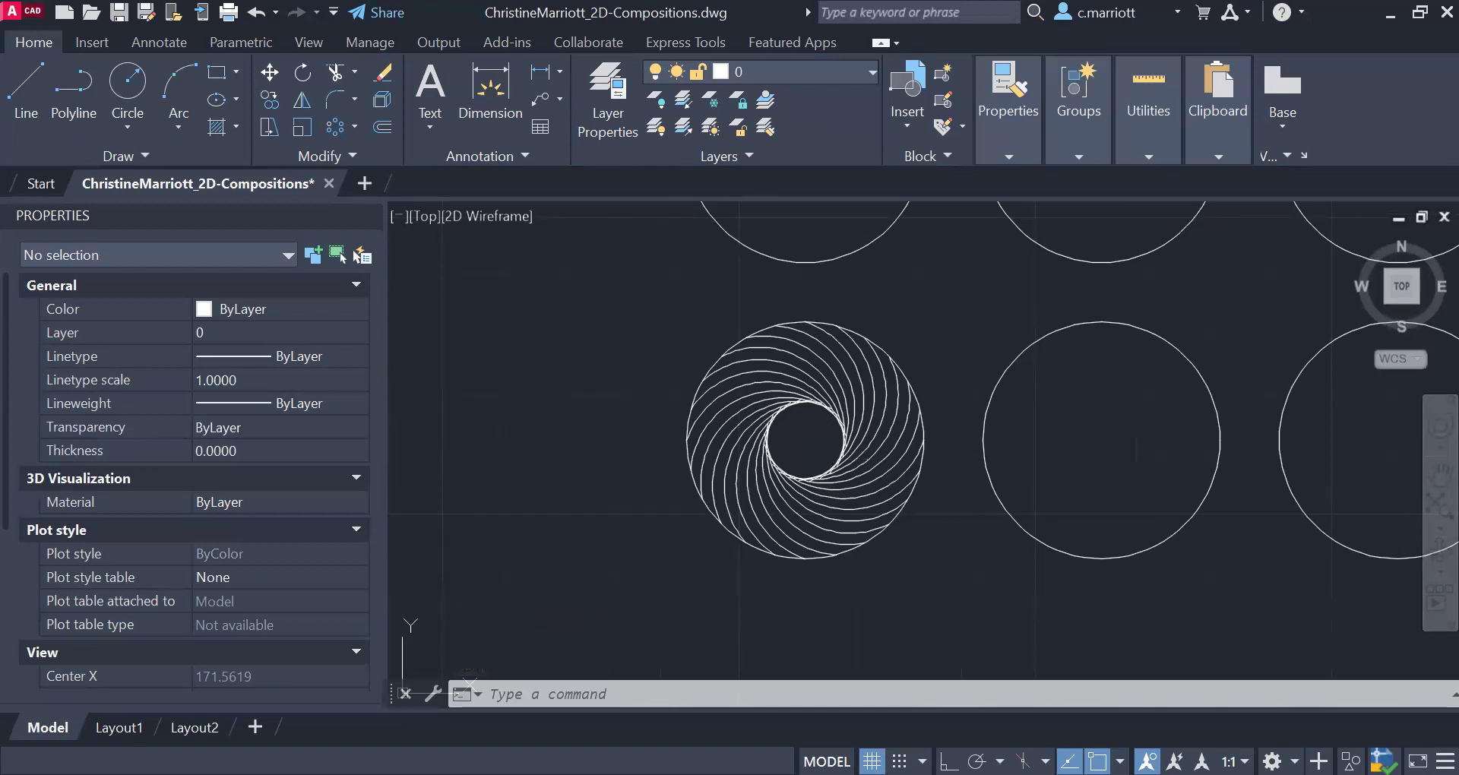
- Undo the polar array twice, leaving the single original arc
{"action": "type", "text": "u"}
{"action": "key", "text": "Return"}
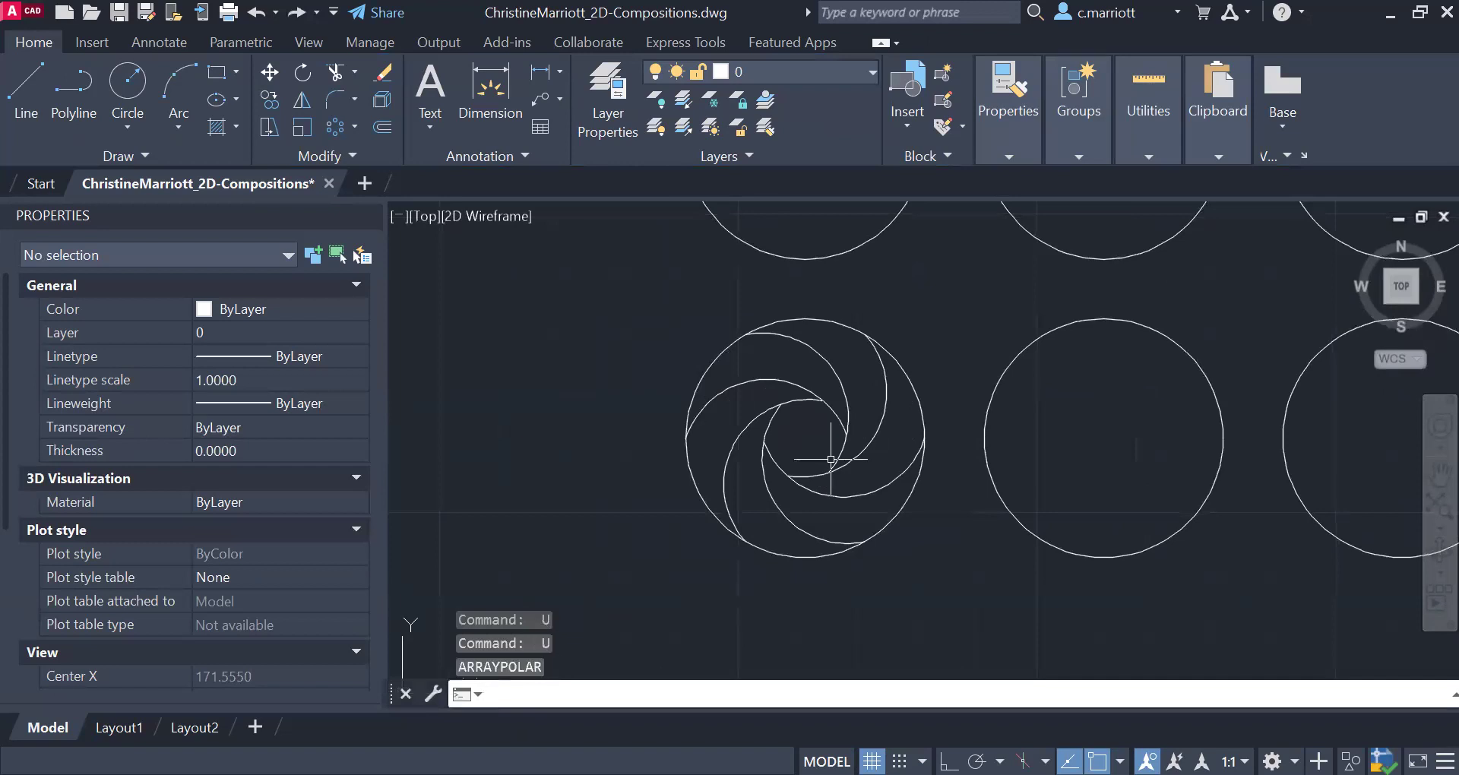
{"action": "type", "text": "u"}
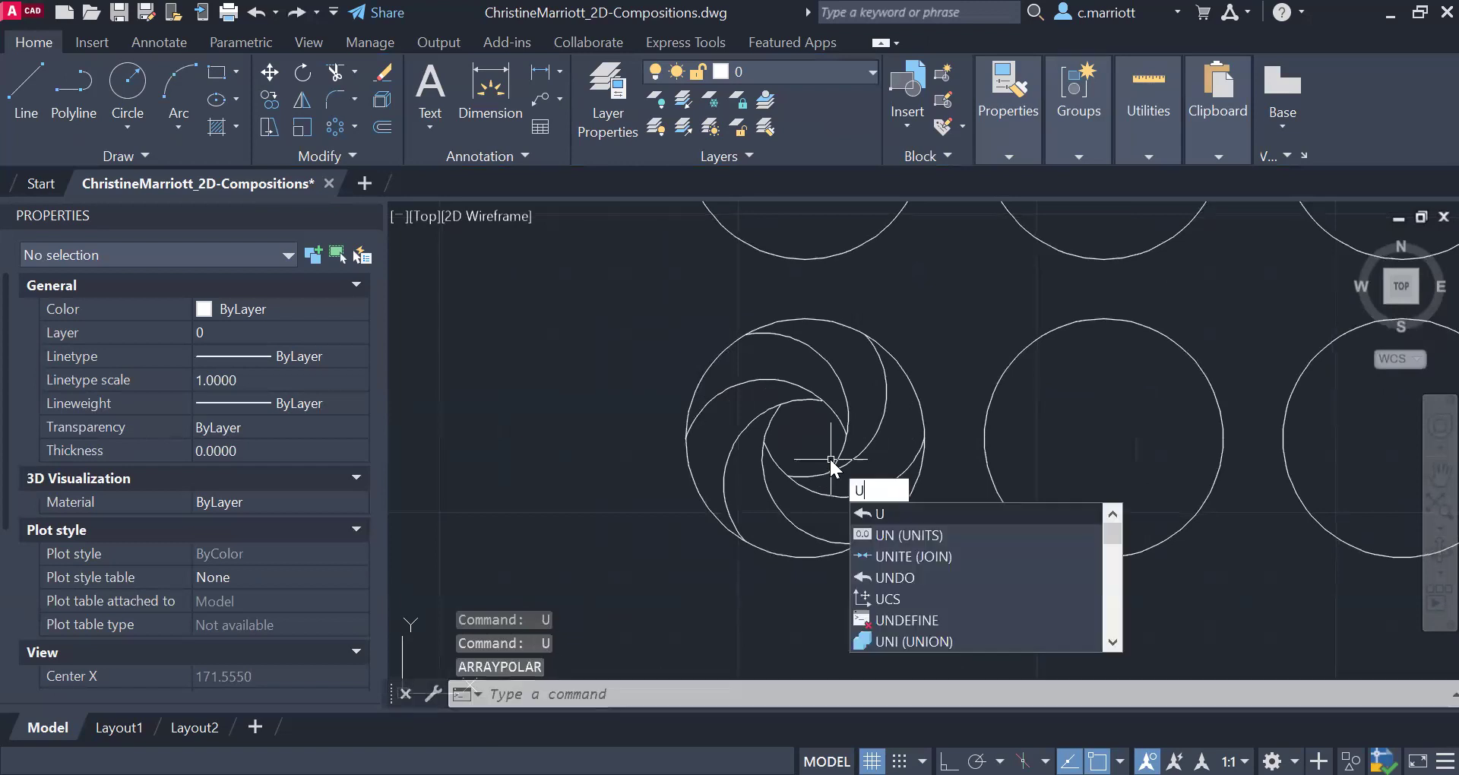
{"action": "key", "text": "Return"}
{"action": "key", "text": "Escape"}
{"action": "key", "text": "Escape"}
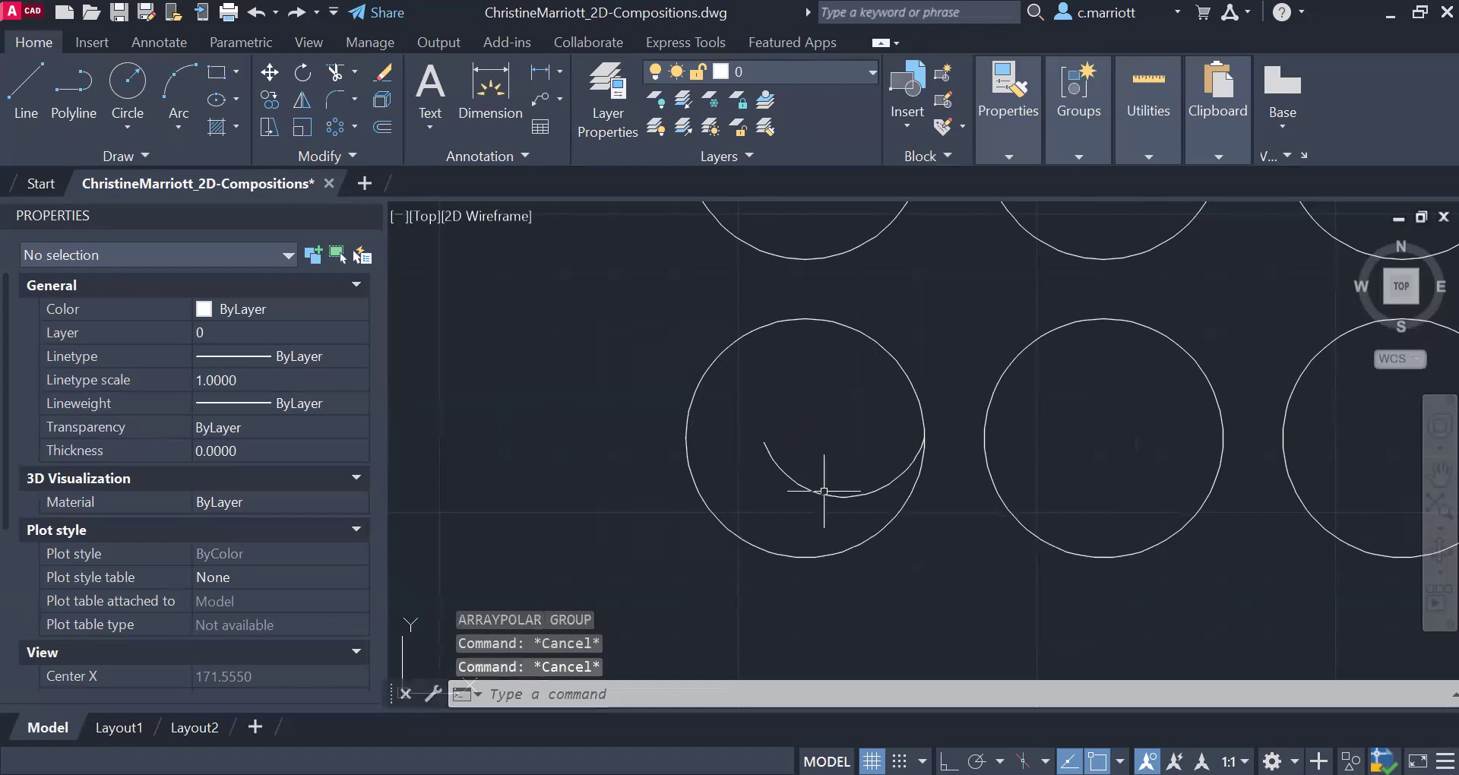
{"action": "left_click", "coordinate": [840, 494]}
{"action": "key", "text": "Escape"}
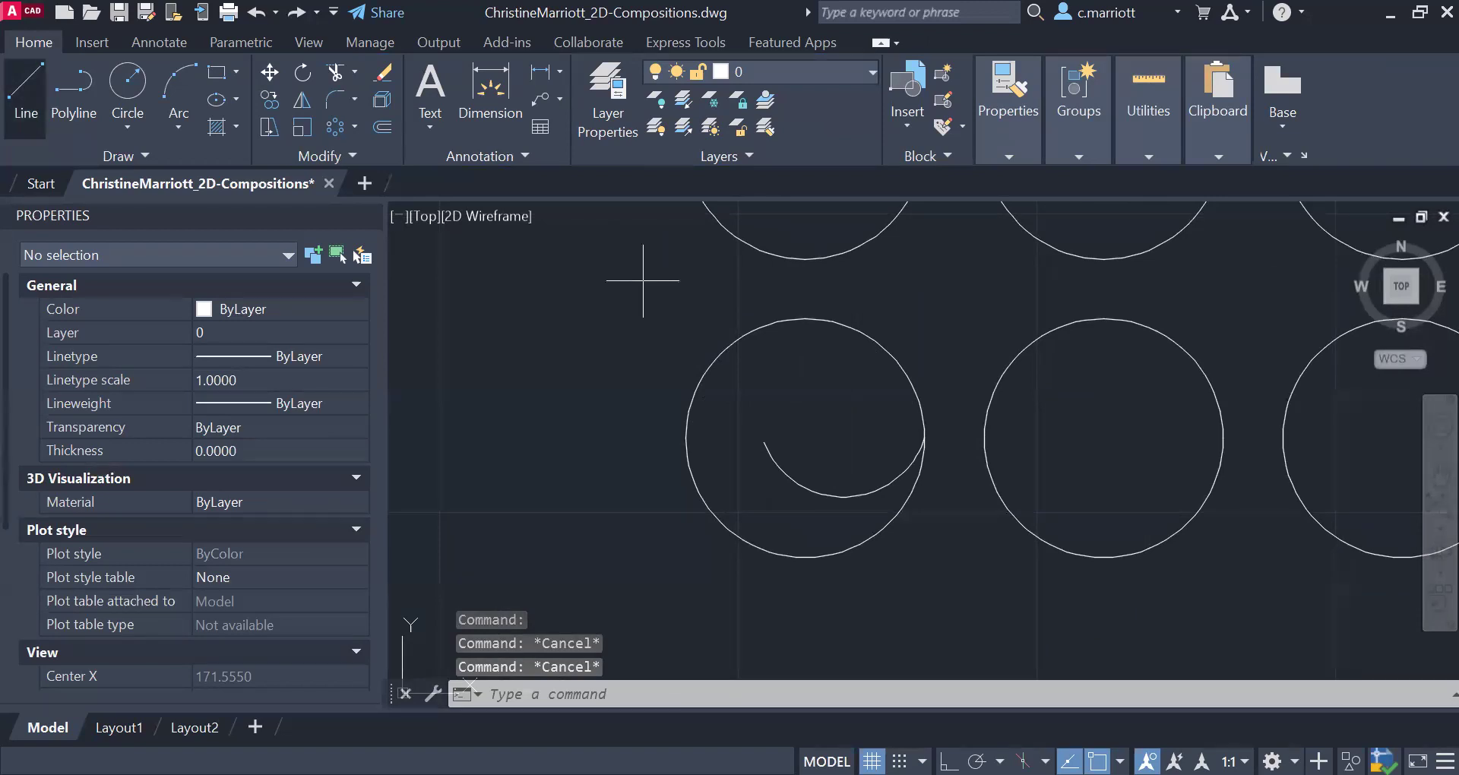
- Draw a line from the circle's top quadrant to the arc's left endpoint
{"action": "left_click", "coordinate": [804, 319]}
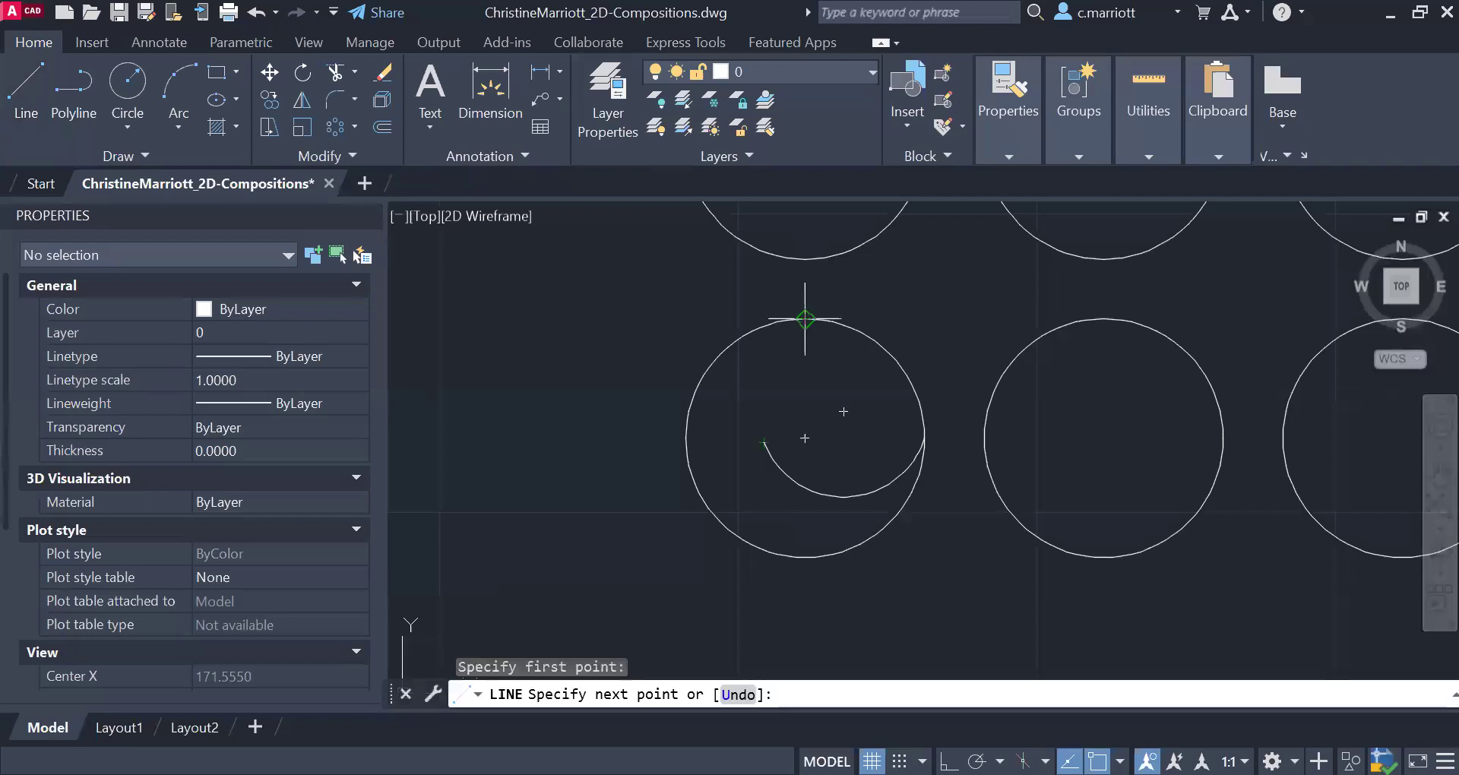
{"action": "left_click", "coordinate": [764, 441]}
{"action": "key", "text": "Escape"}
{"action": "key", "text": "Escape"}
{"action": "key", "text": "Escape"}
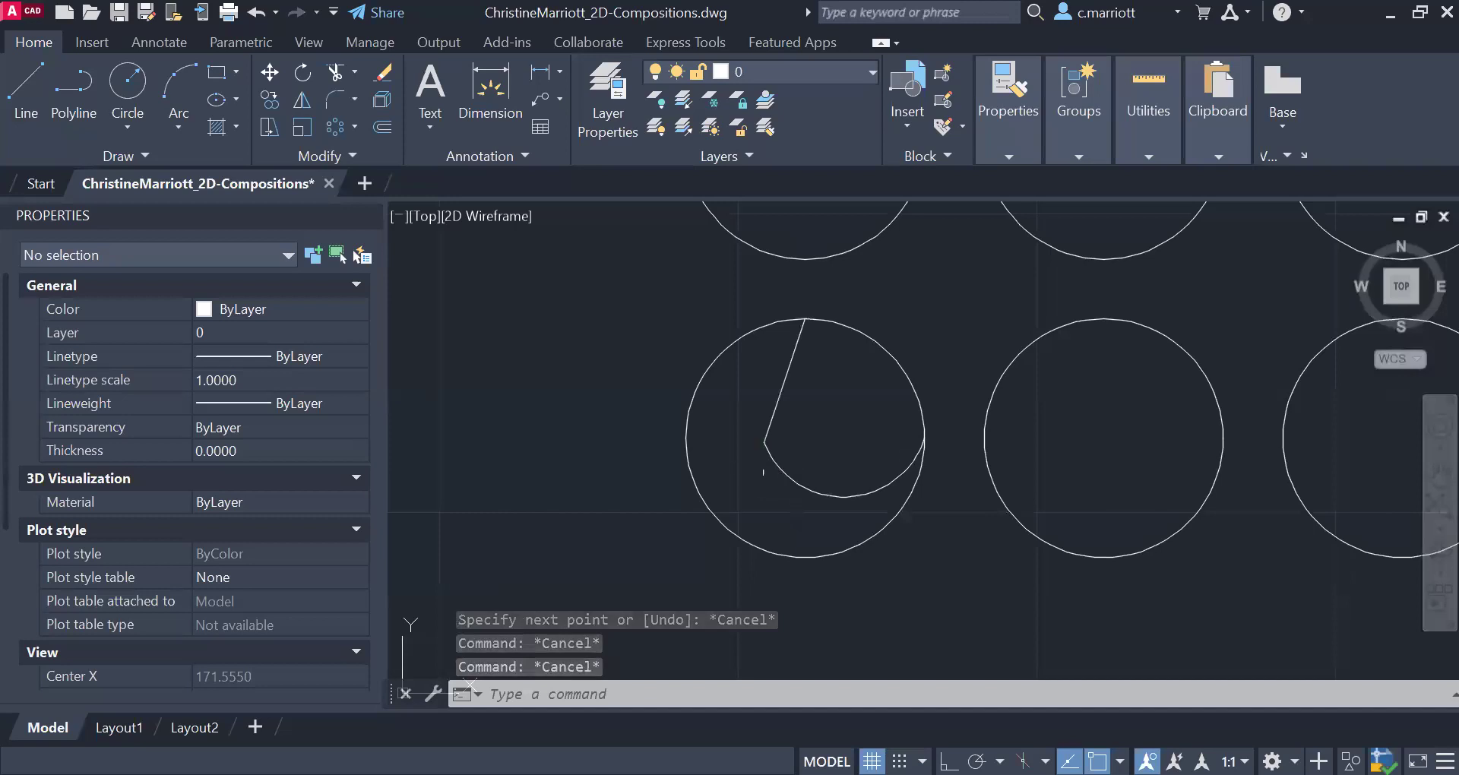
- Polar-array the line and arc around the circle's centre, then set items to 12
{"action": "left_click", "coordinate": [335, 127]}
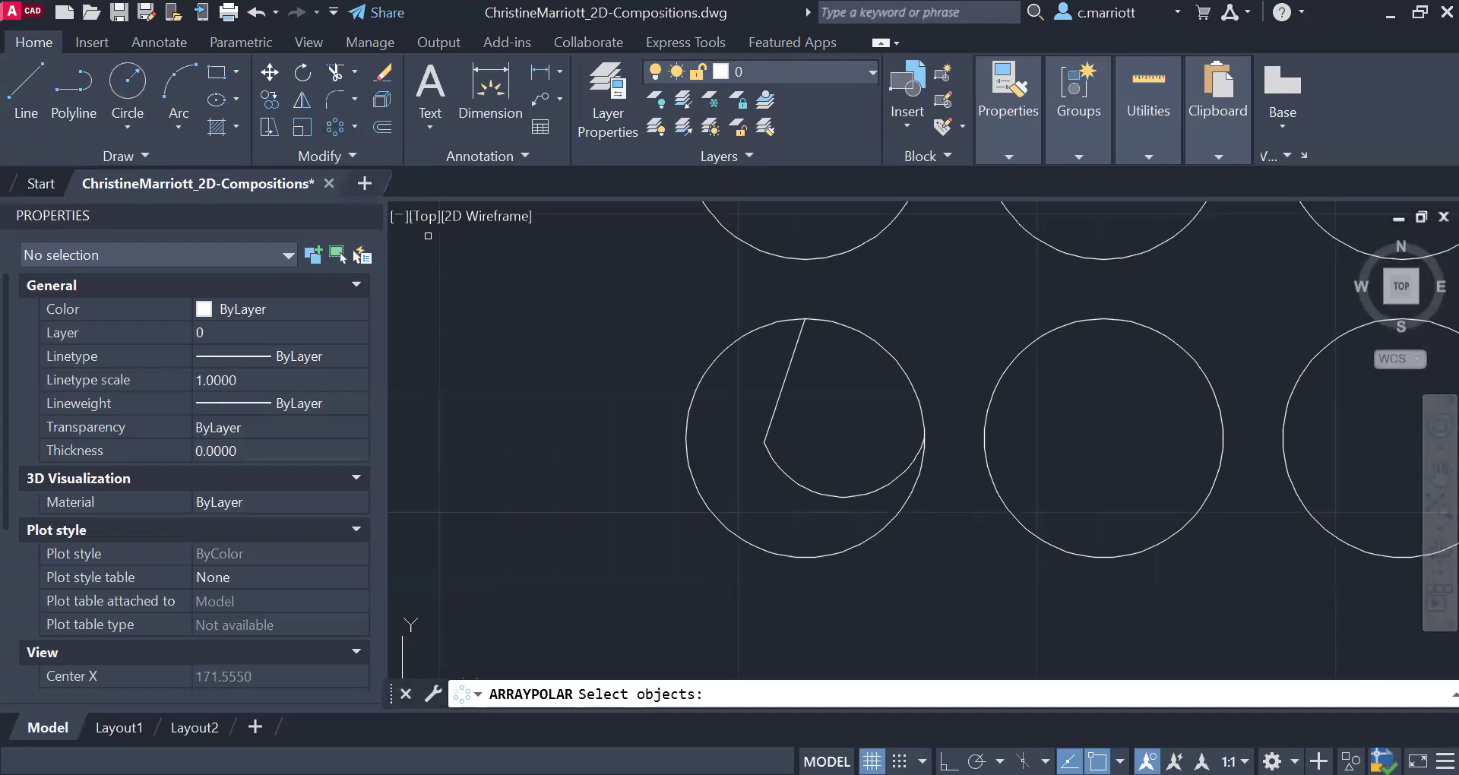
{"action": "key", "text": "Return"}
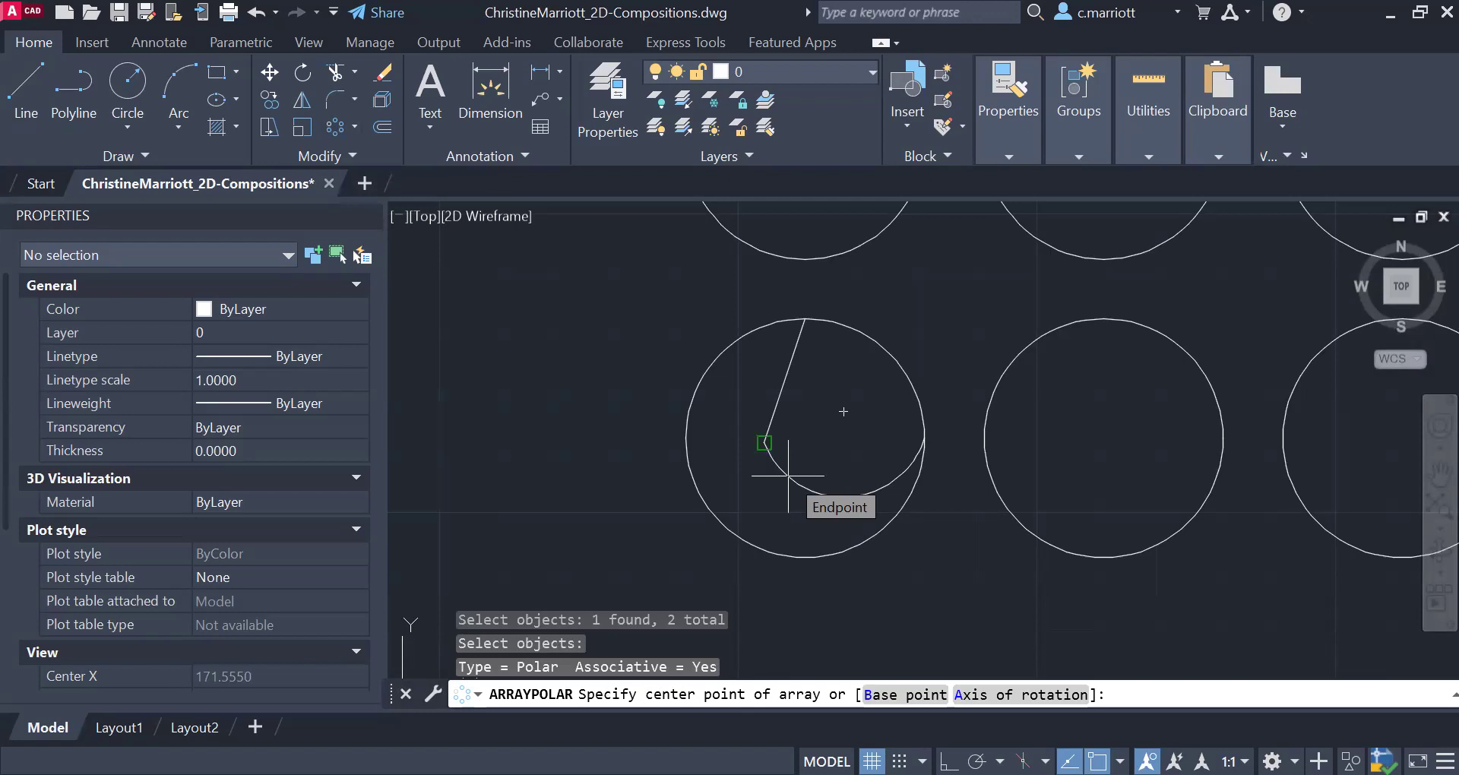
{"action": "left_click", "coordinate": [788, 476]}
{"action": "key", "text": "Escape"}
{"action": "key", "text": "Escape"}
{"action": "key", "text": "Escape"}
{"action": "left_click", "coordinate": [768, 439]}
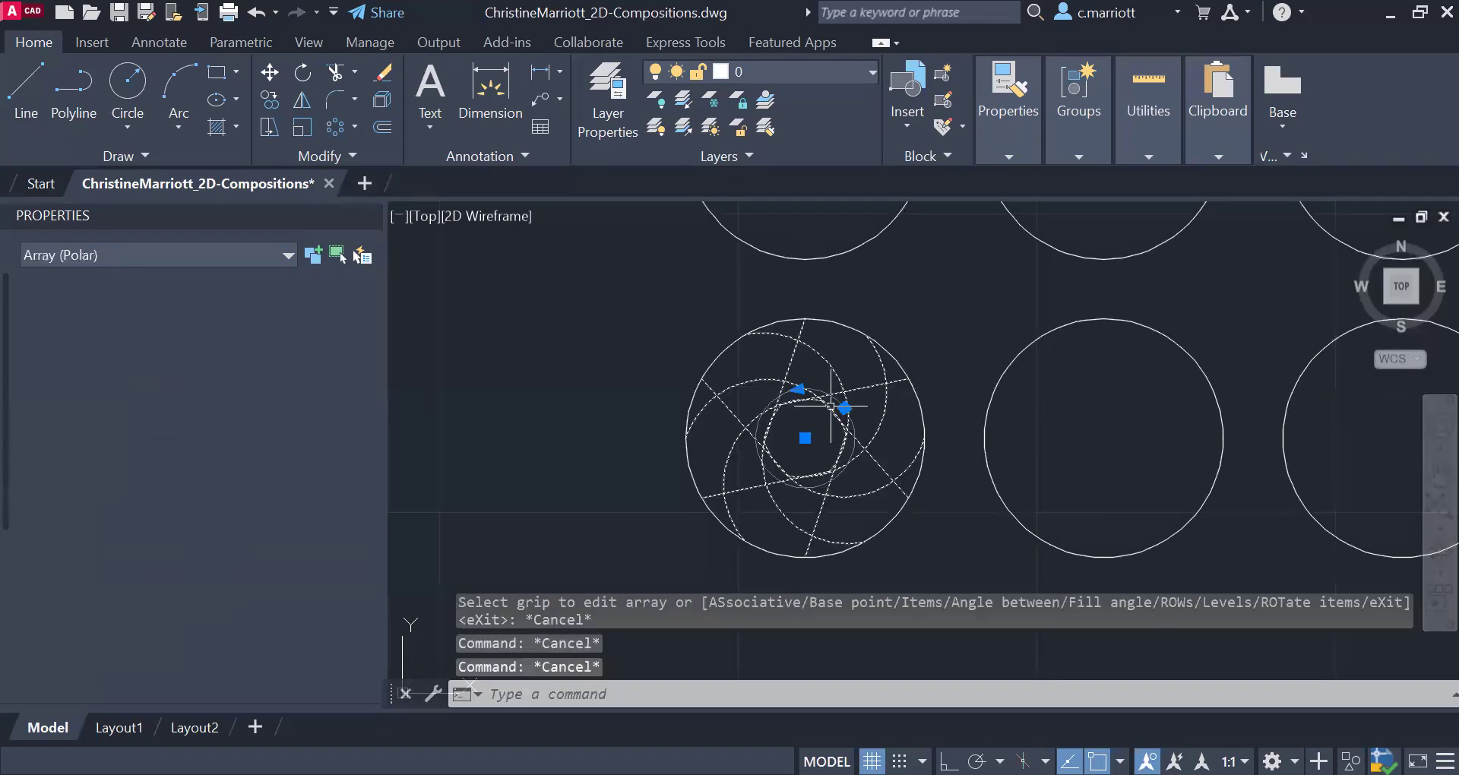
{"action": "left_click", "coordinate": [252, 81]}
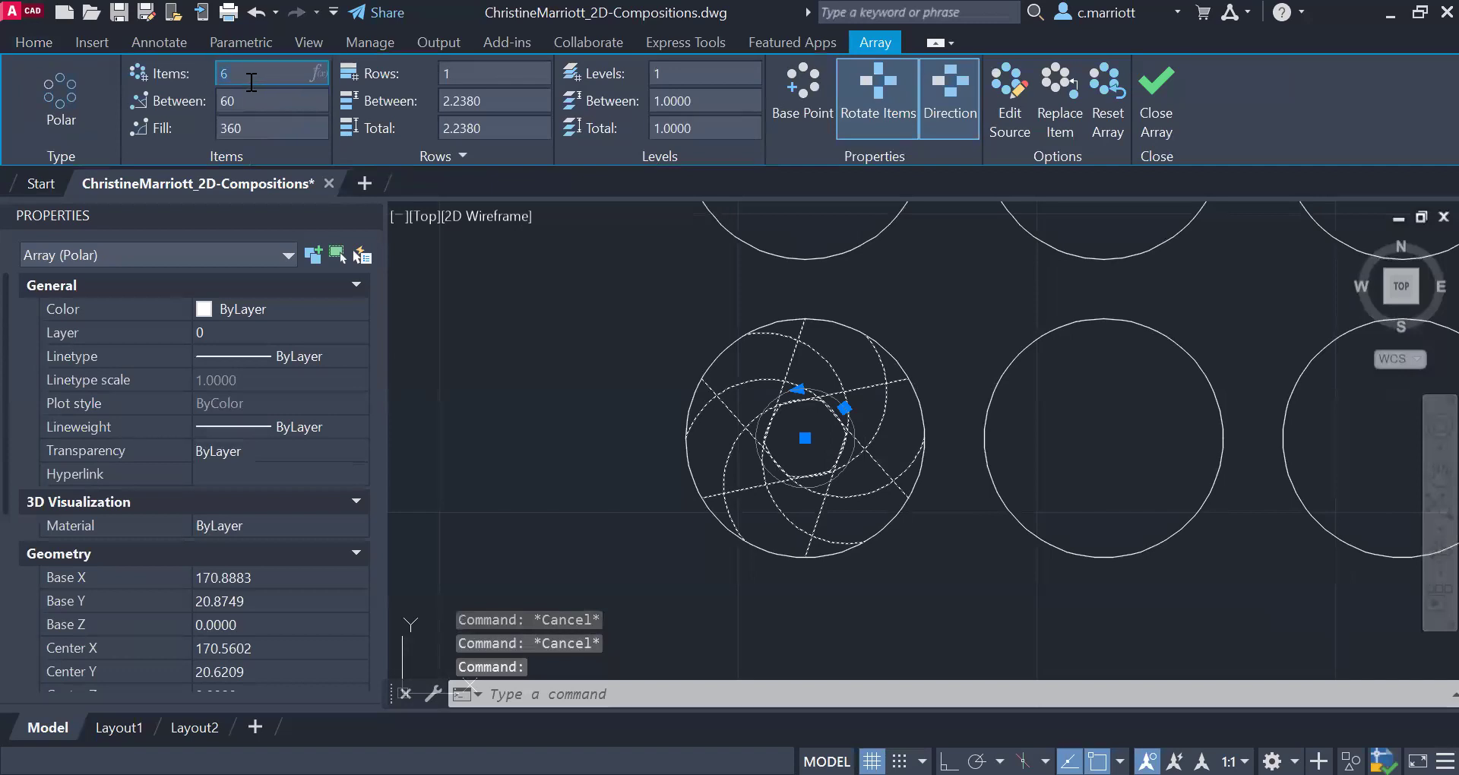
{"action": "type", "text": "12"}
{"action": "key", "text": "Return"}
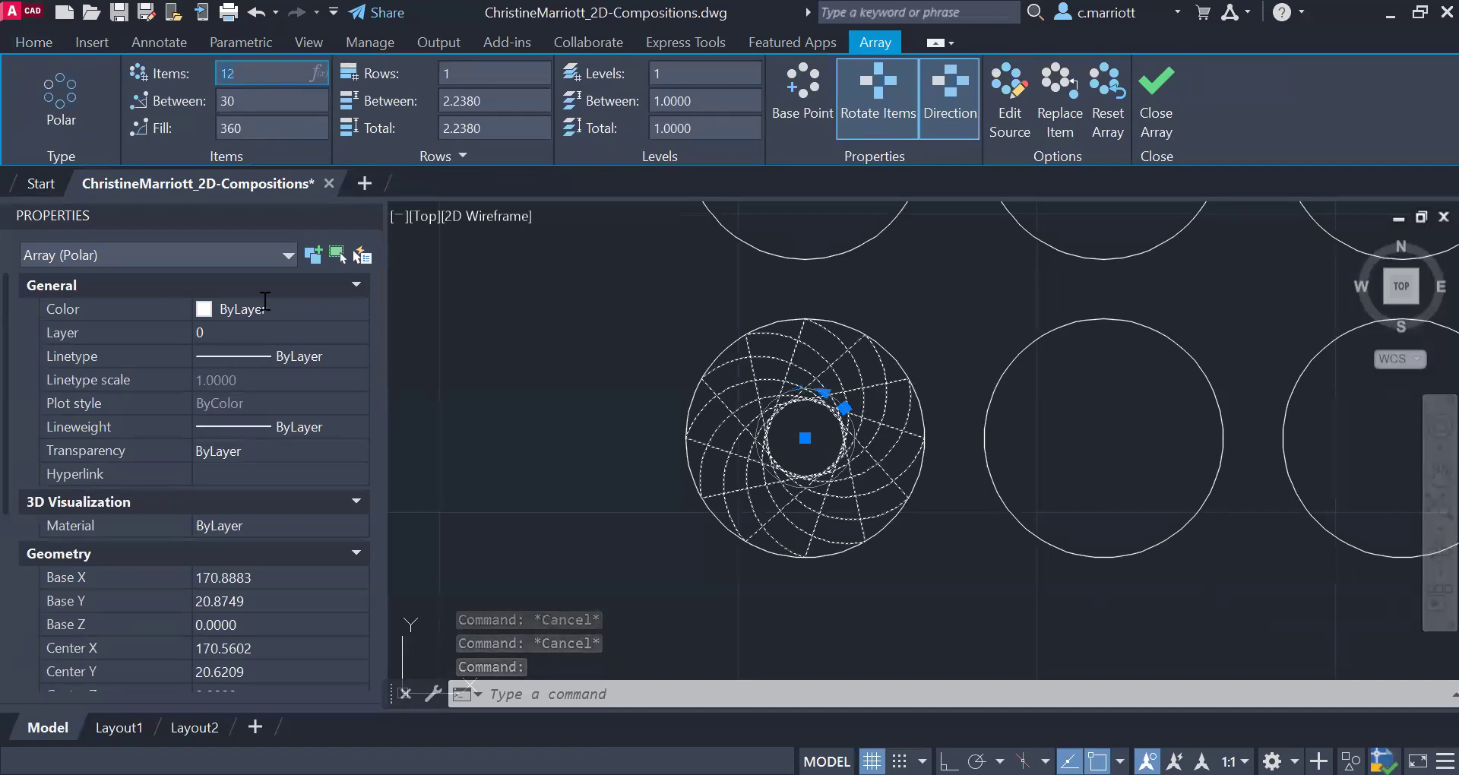
{"action": "key", "text": "Escape"}
{"action": "scroll", "coordinate": [756, 462], "scroll_direction": "down", "scroll_amount": 4}
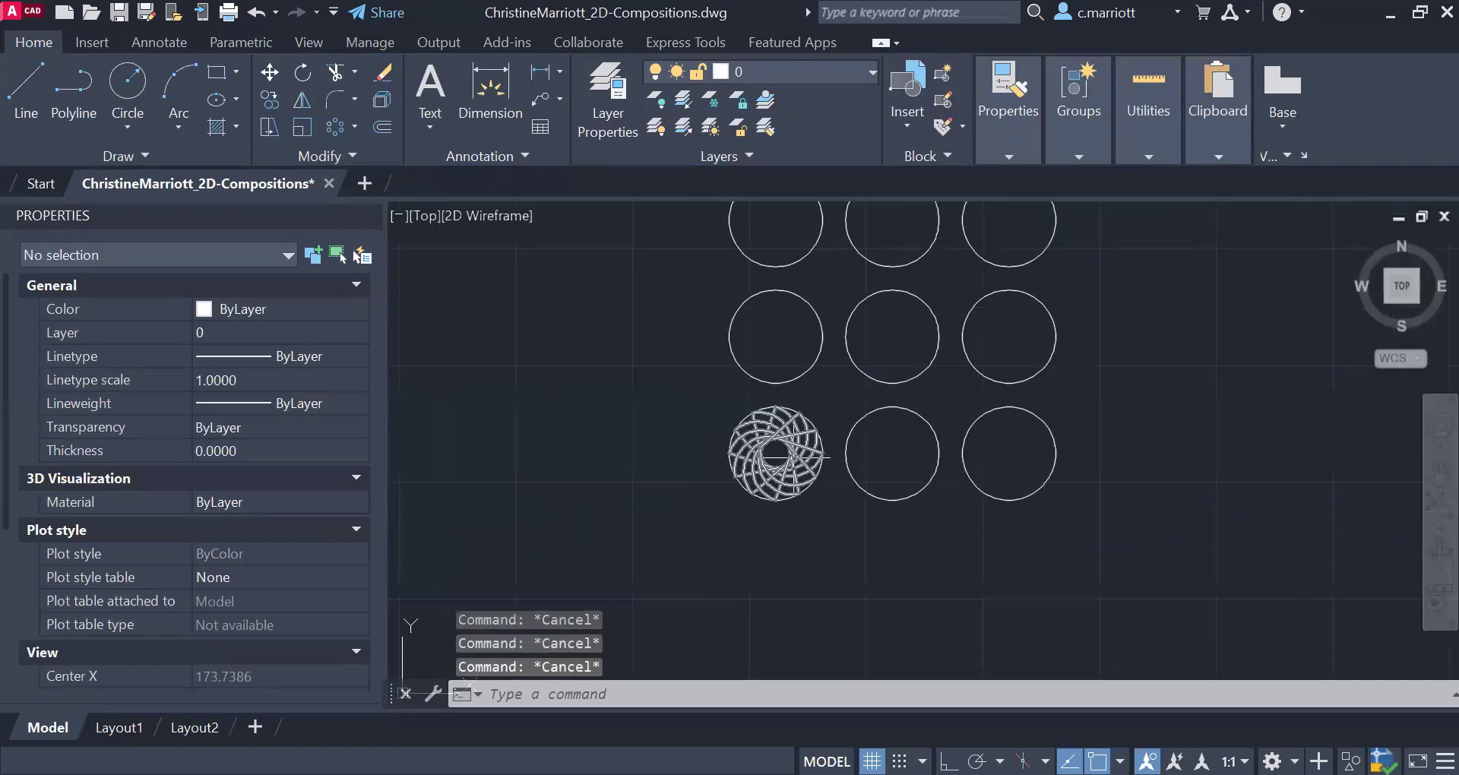
{"action": "scroll", "coordinate": [824, 435], "scroll_direction": "down", "scroll_amount": 2}
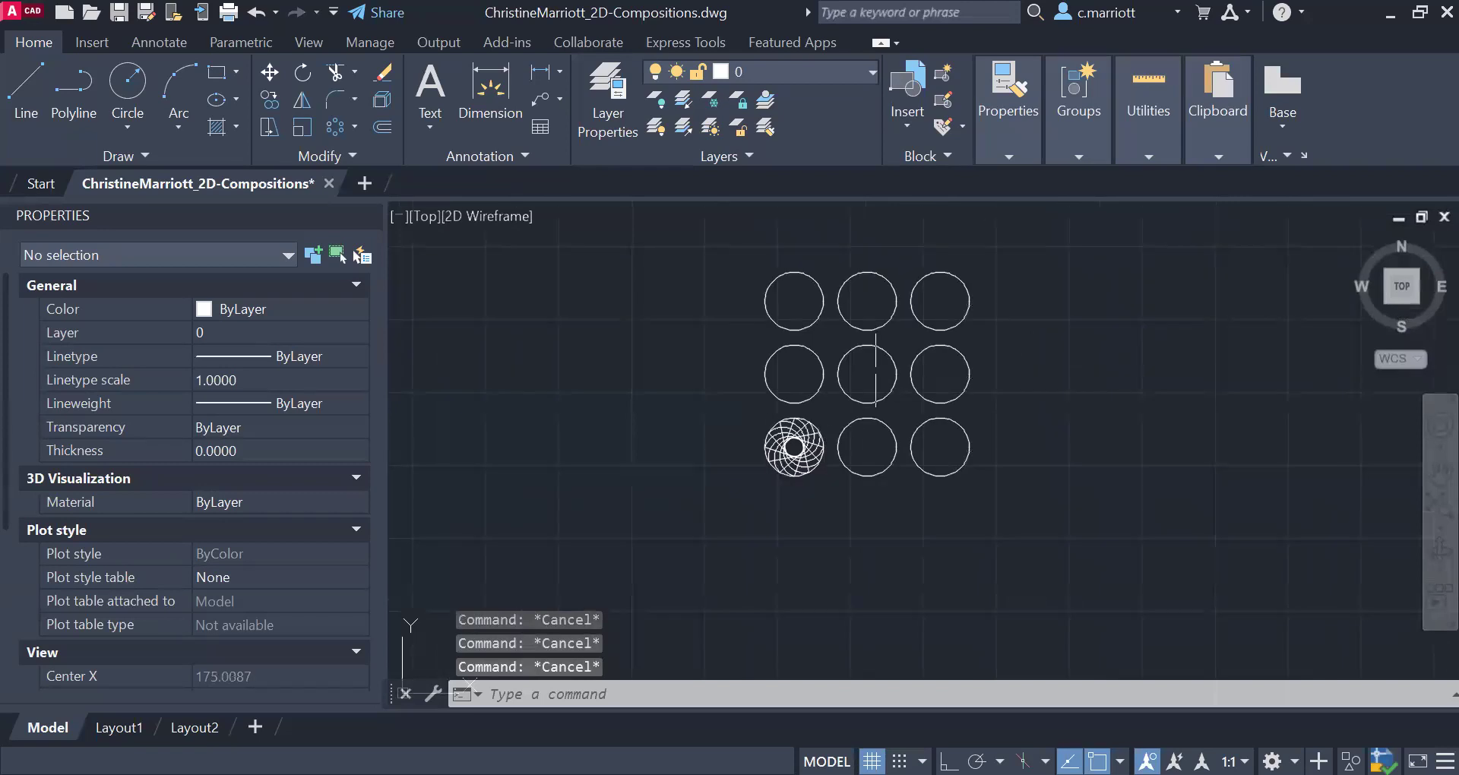
{"action": "scroll", "coordinate": [872, 363], "scroll_direction": "up", "scroll_amount": 4}
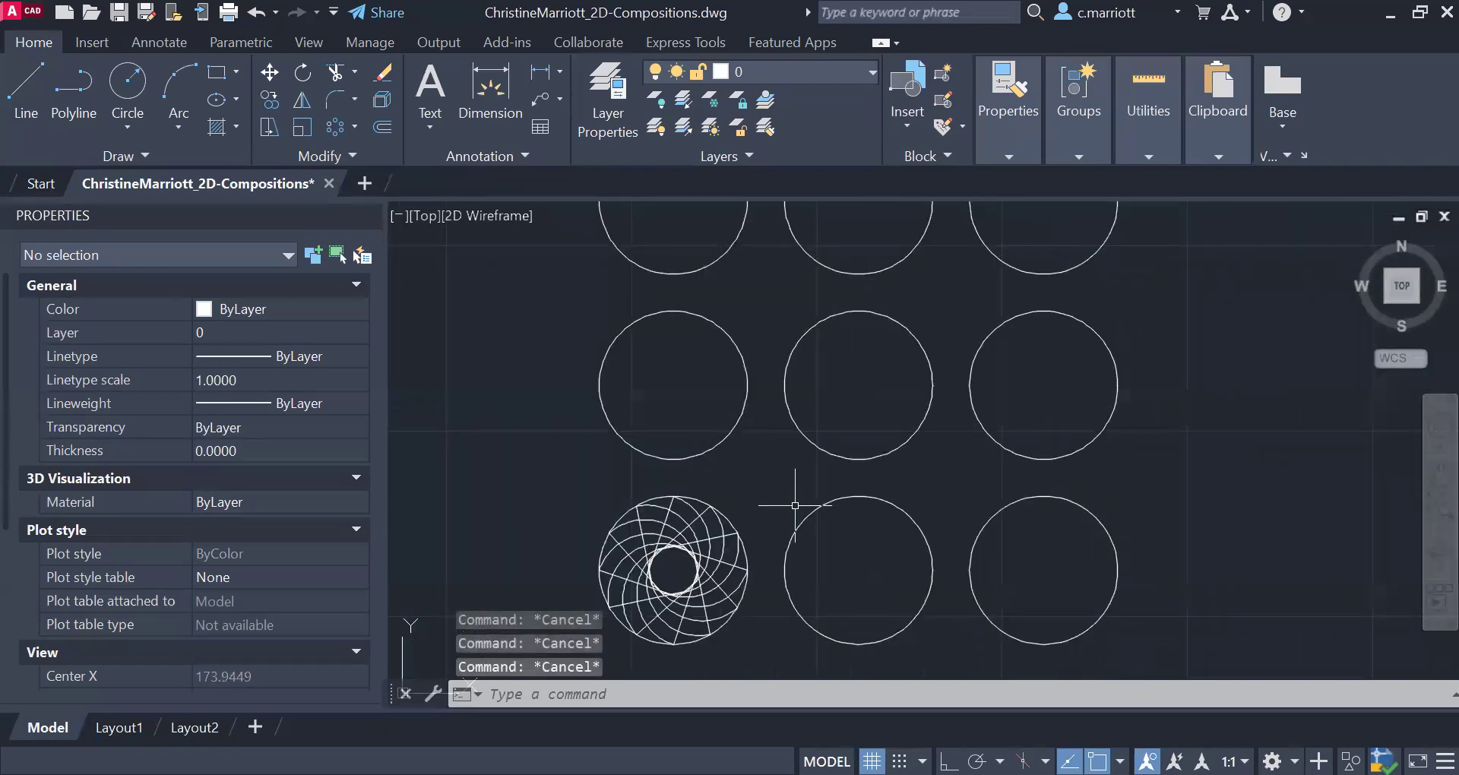